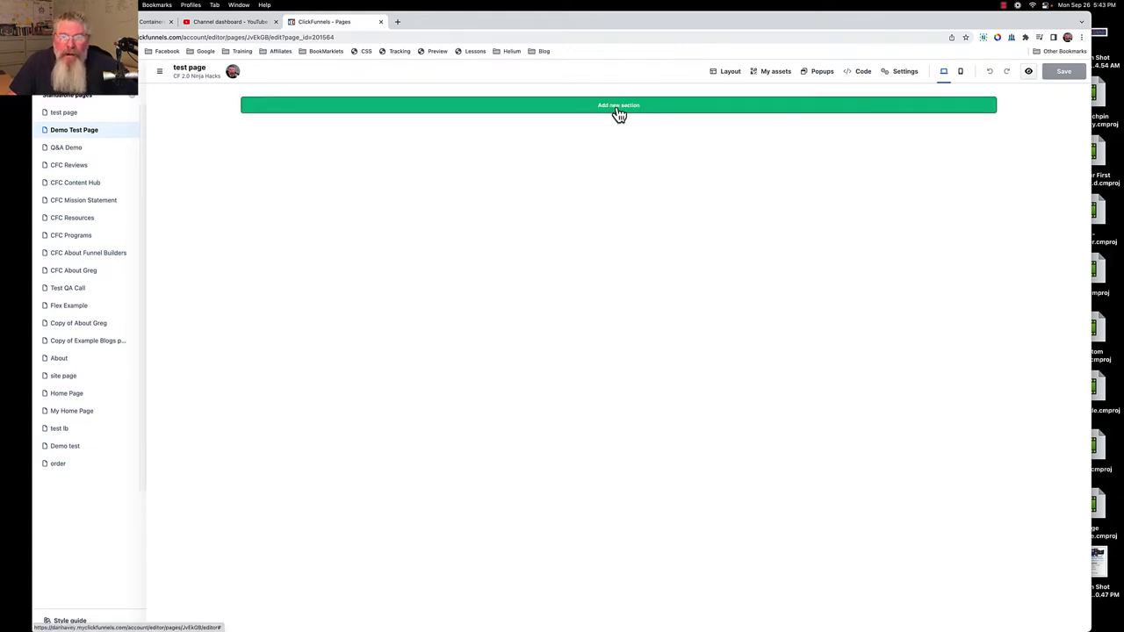
# - Add a section with a two-column row, placing an image in the first column and a headline in the second column
pyautogui.click(618, 107)
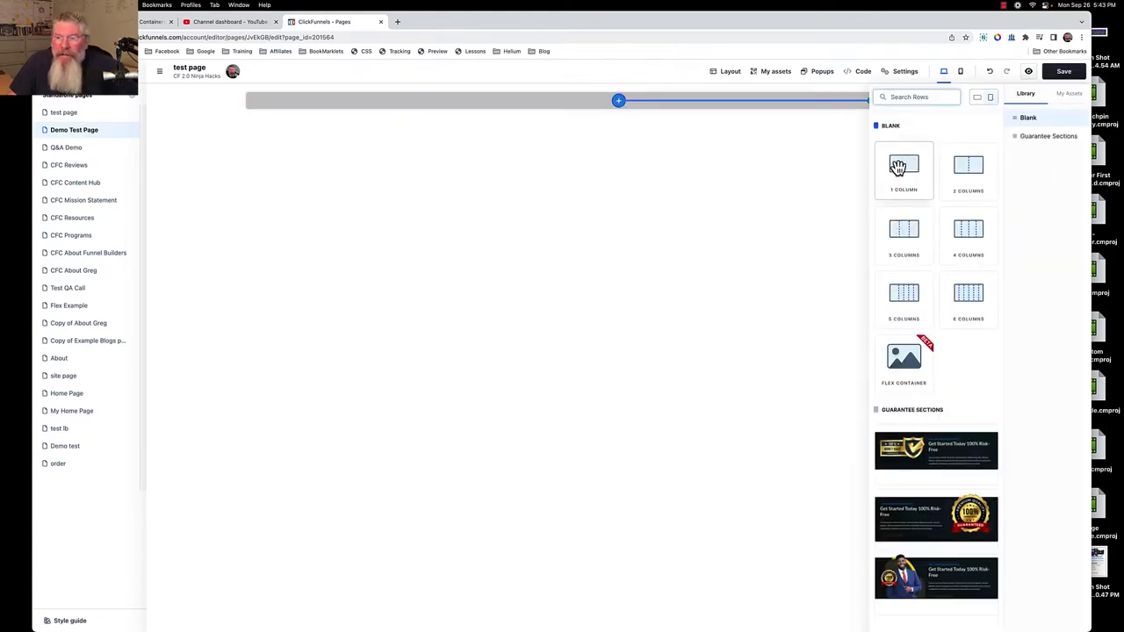
pyautogui.click(964, 173)
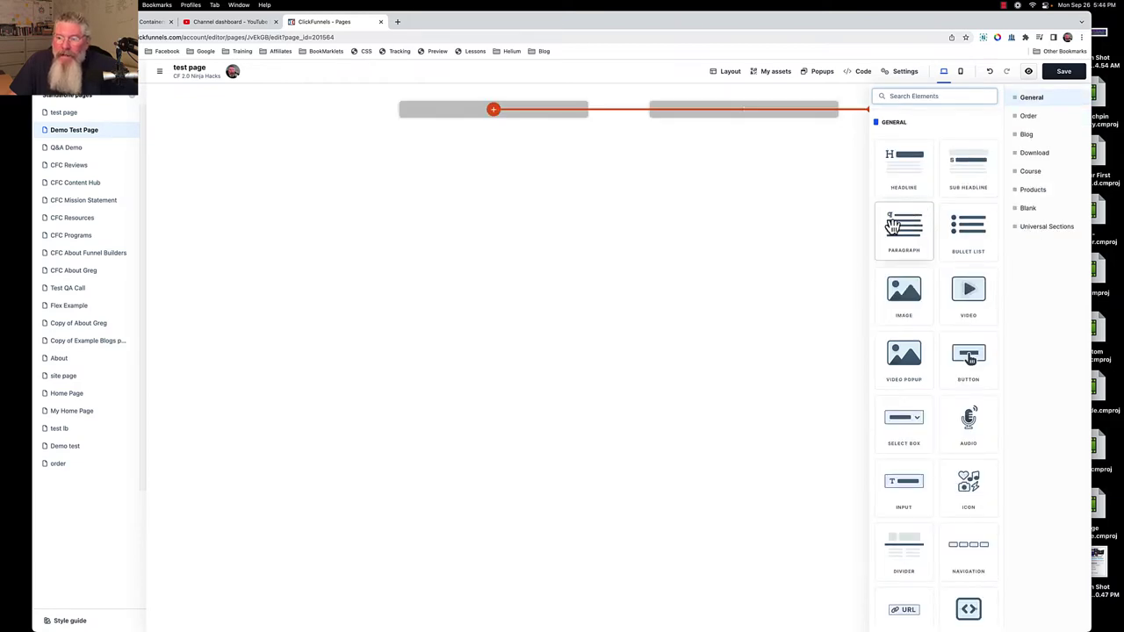
pyautogui.click(905, 299)
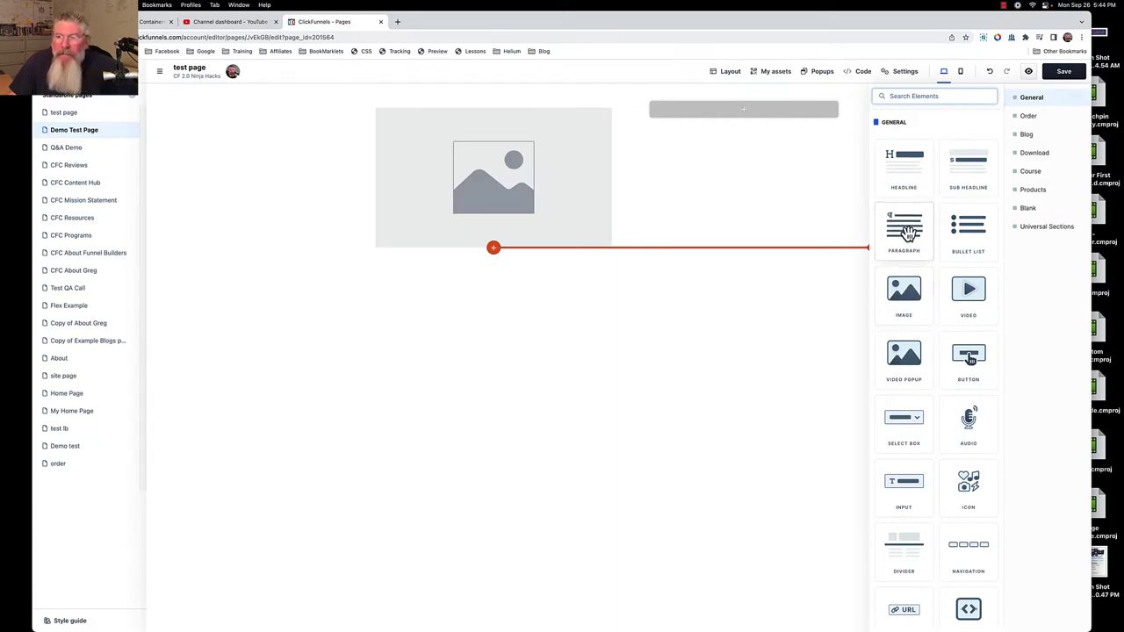
pyautogui.click(906, 170)
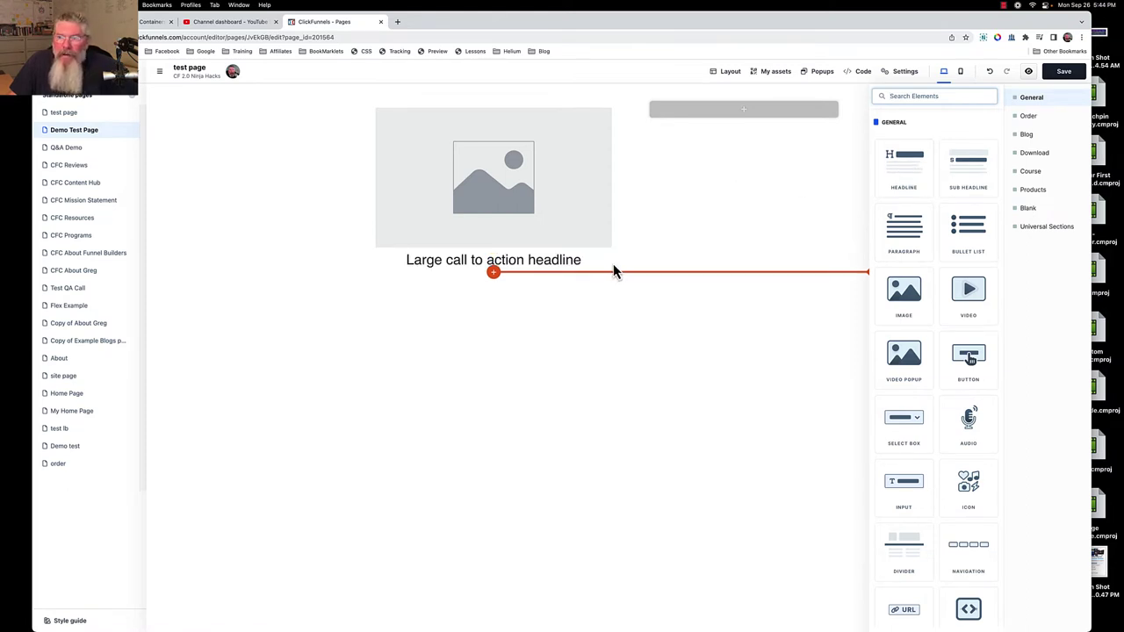
pyautogui.click(556, 269)
pyautogui.moveTo(560, 266); pyautogui.dragTo(747, 113)
# - Replace the placeholder image with the blue burst background from the second page of the image gallery
pyautogui.click(455, 179)
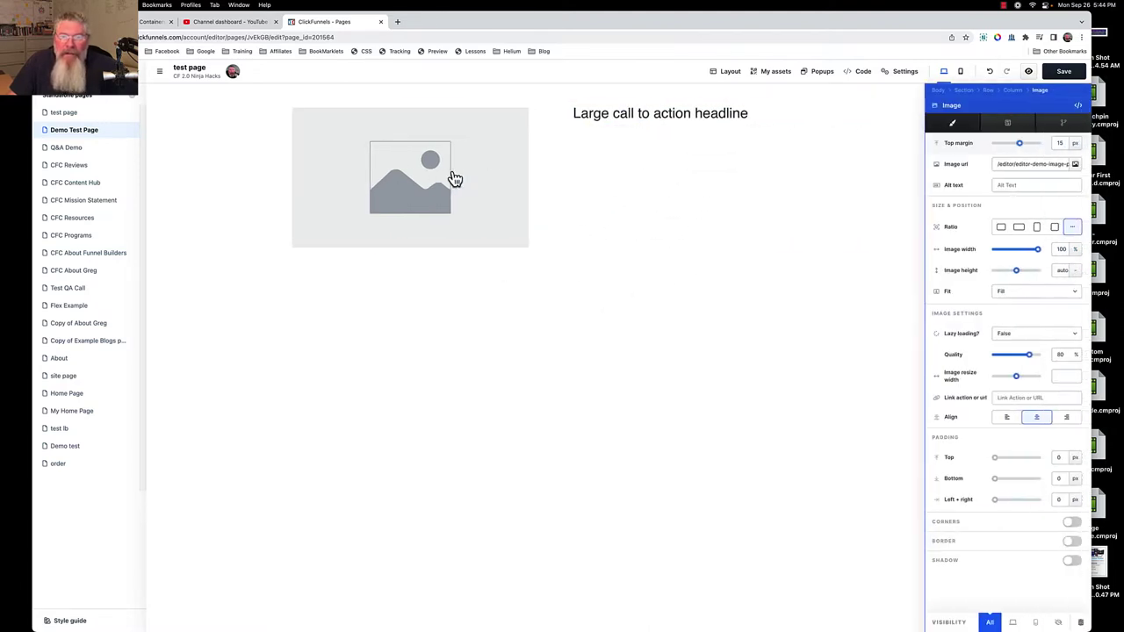
pyautogui.click(1075, 165)
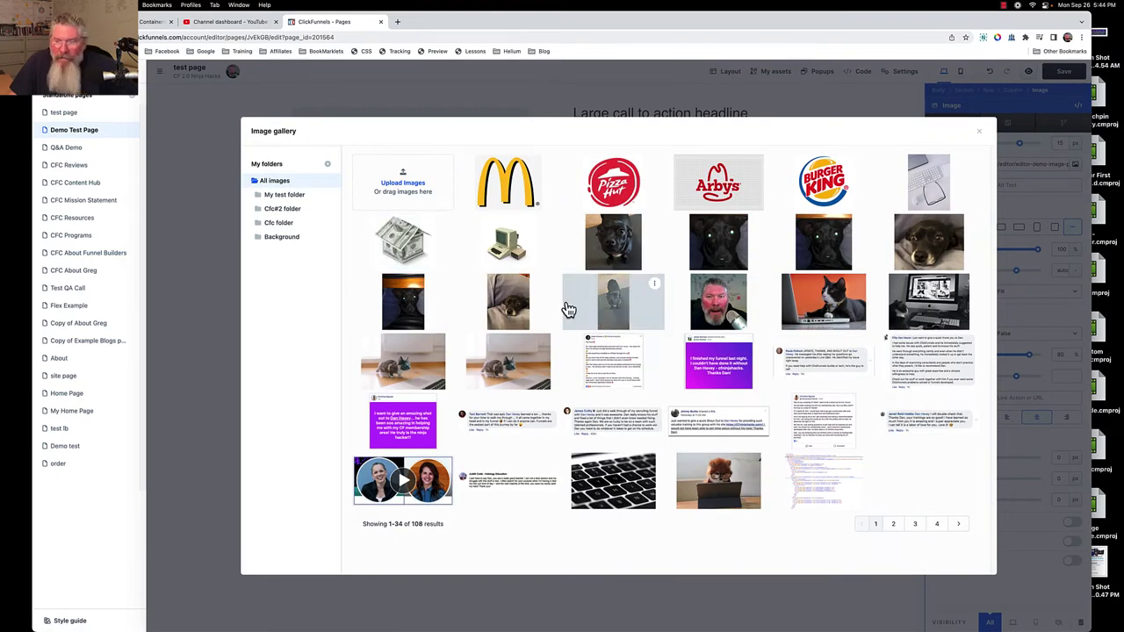
pyautogui.click(893, 524)
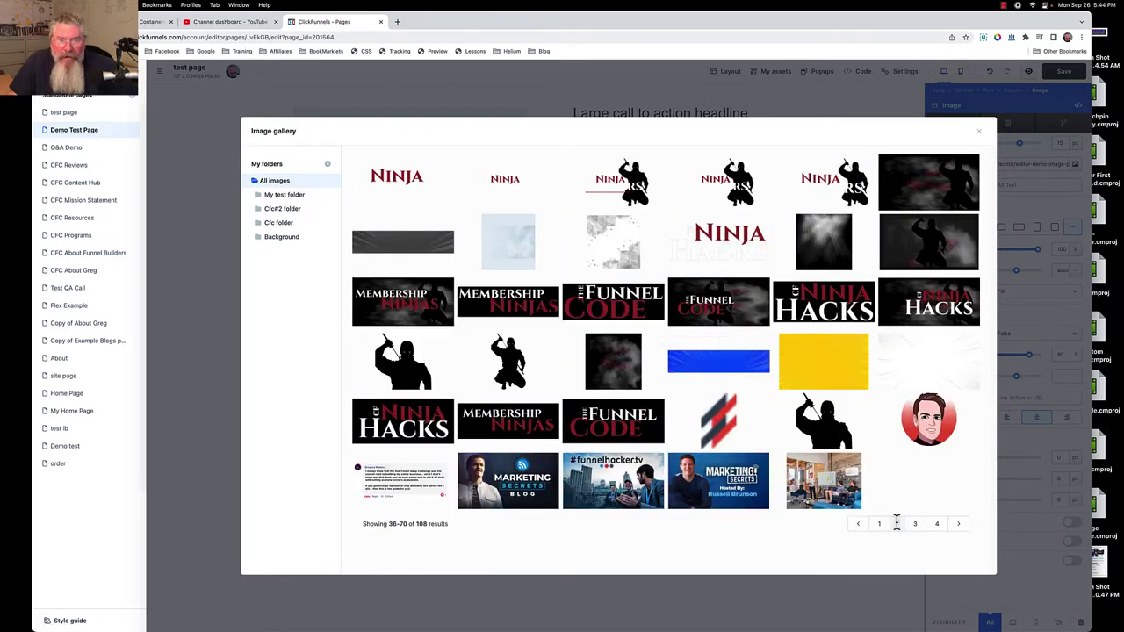
pyautogui.click(715, 368)
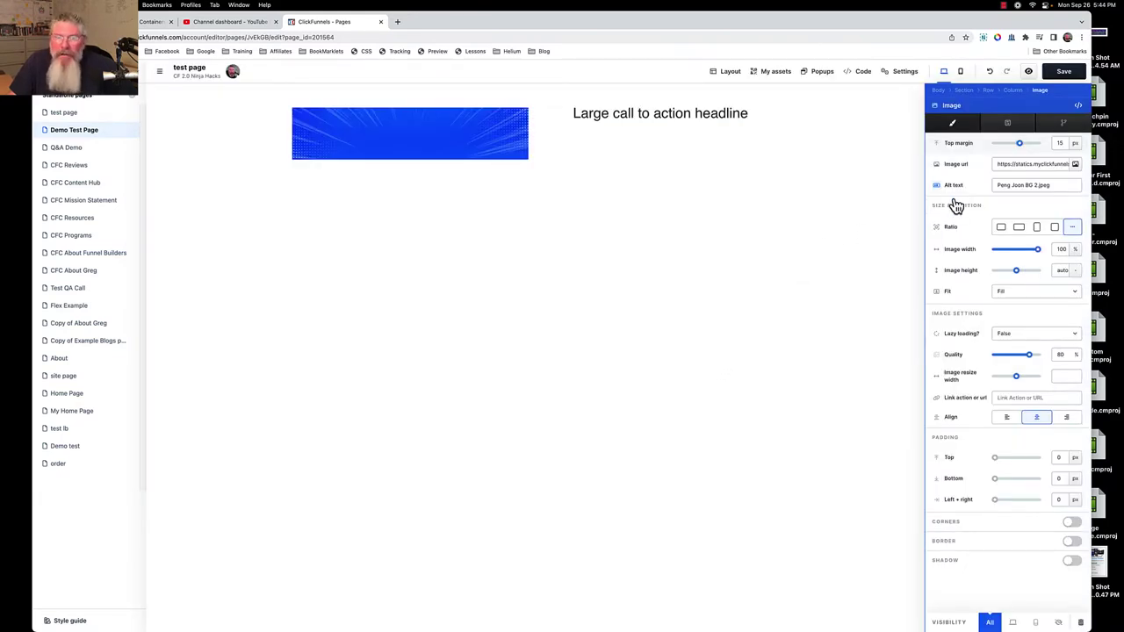
pyautogui.click(654, 199)
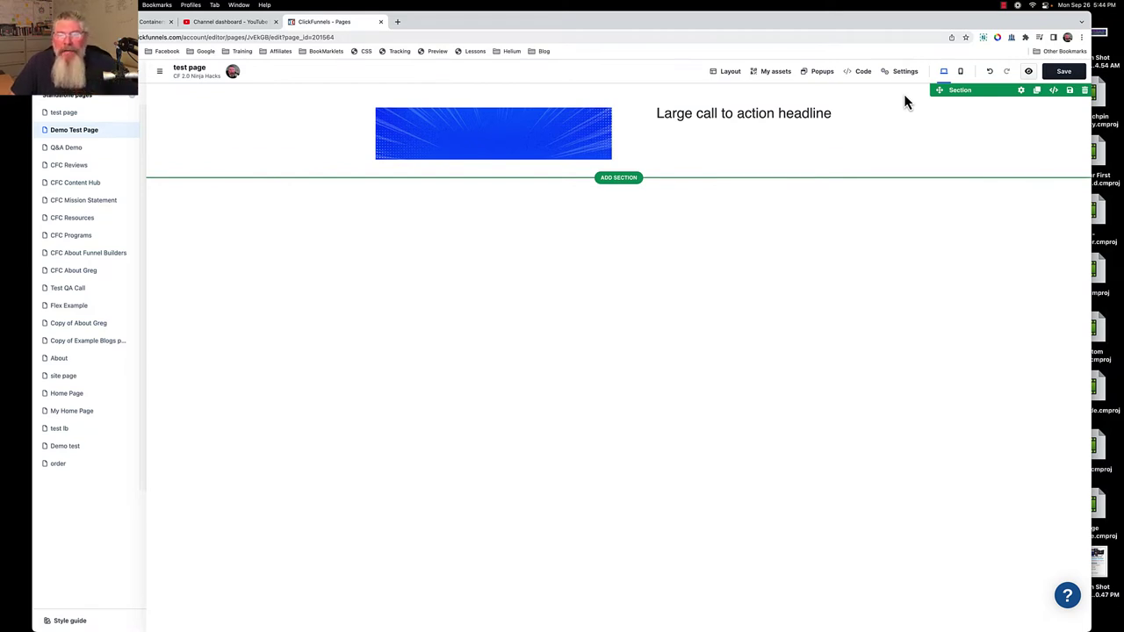
# - Save the section as a universal section named "Demo Uni Section" in Test Folder, leaving the description empty
pyautogui.click(1071, 92)
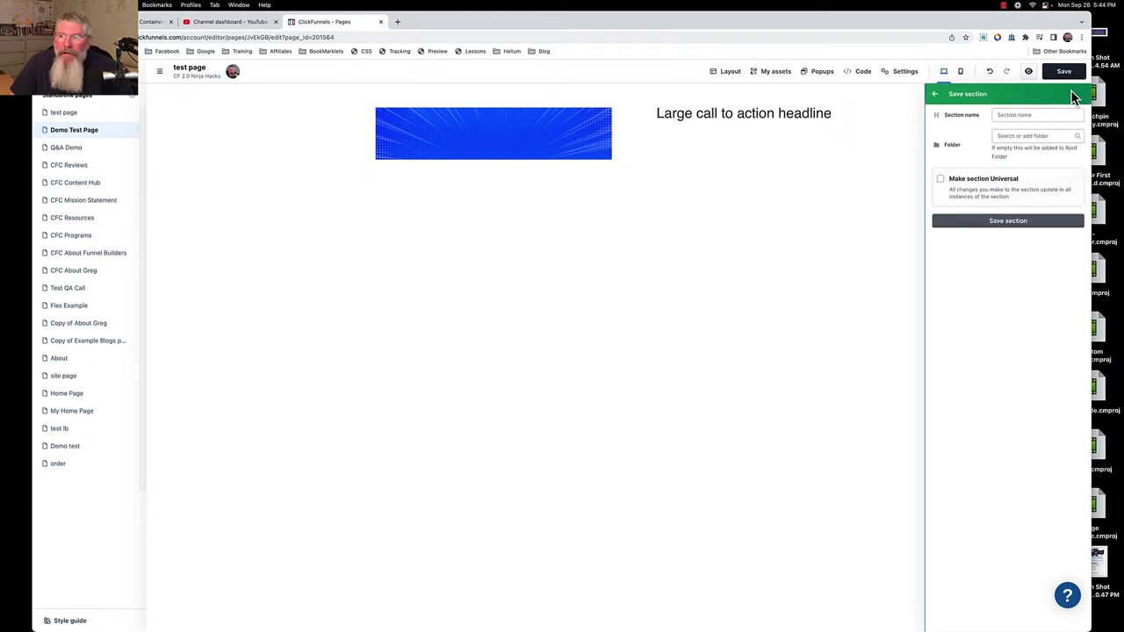
pyautogui.click(1022, 115)
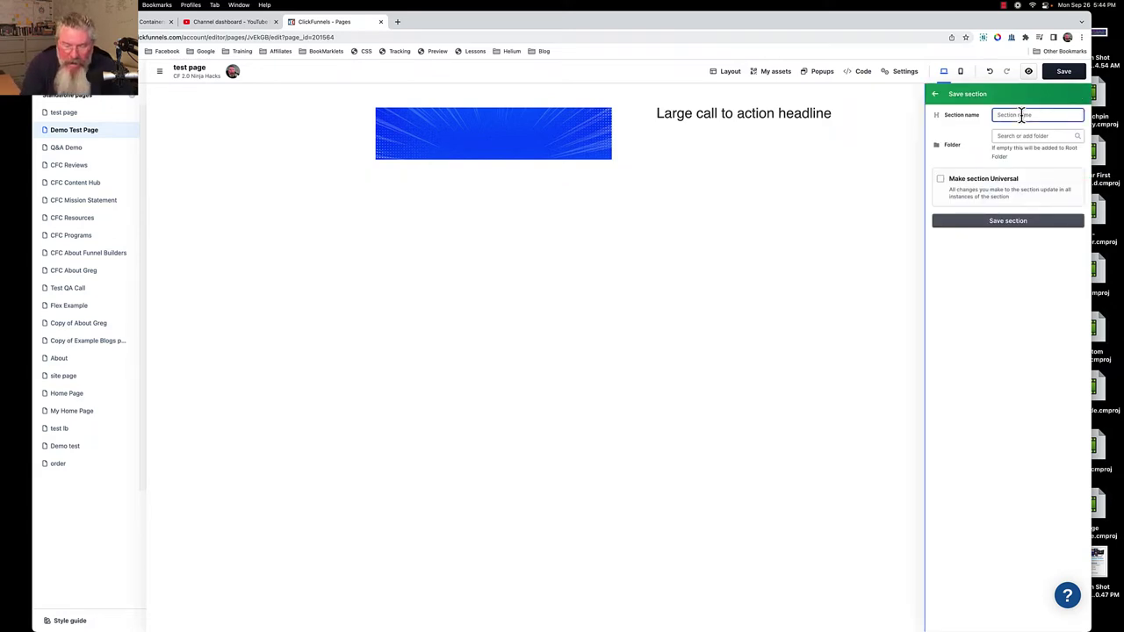
pyautogui.write('Demo')
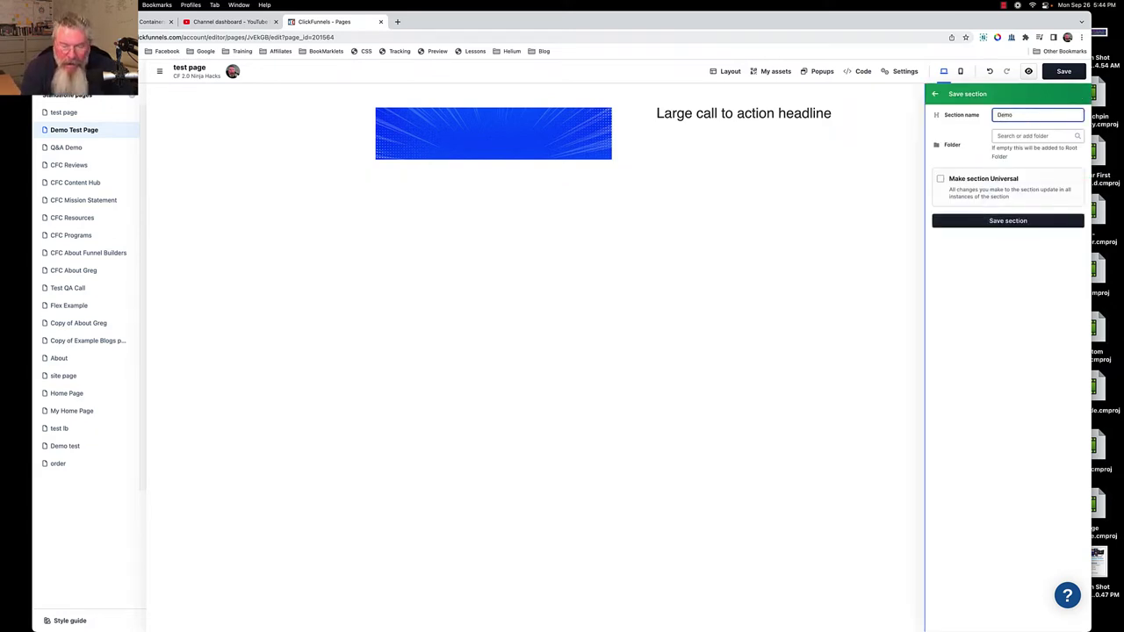
pyautogui.write(' Un')
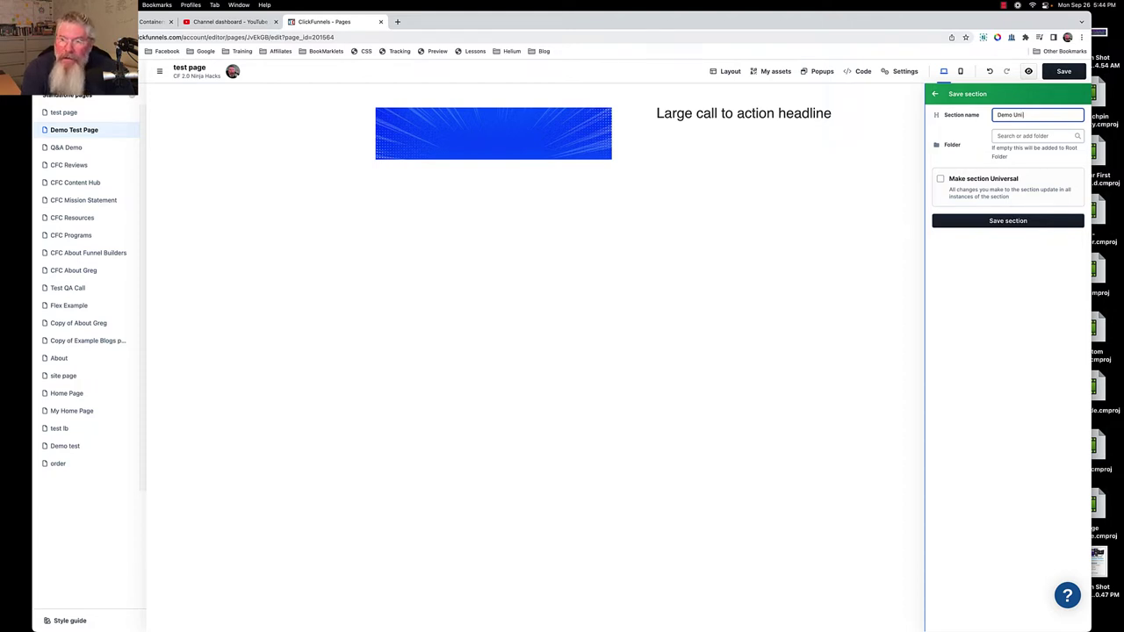
pyautogui.write('i Section')
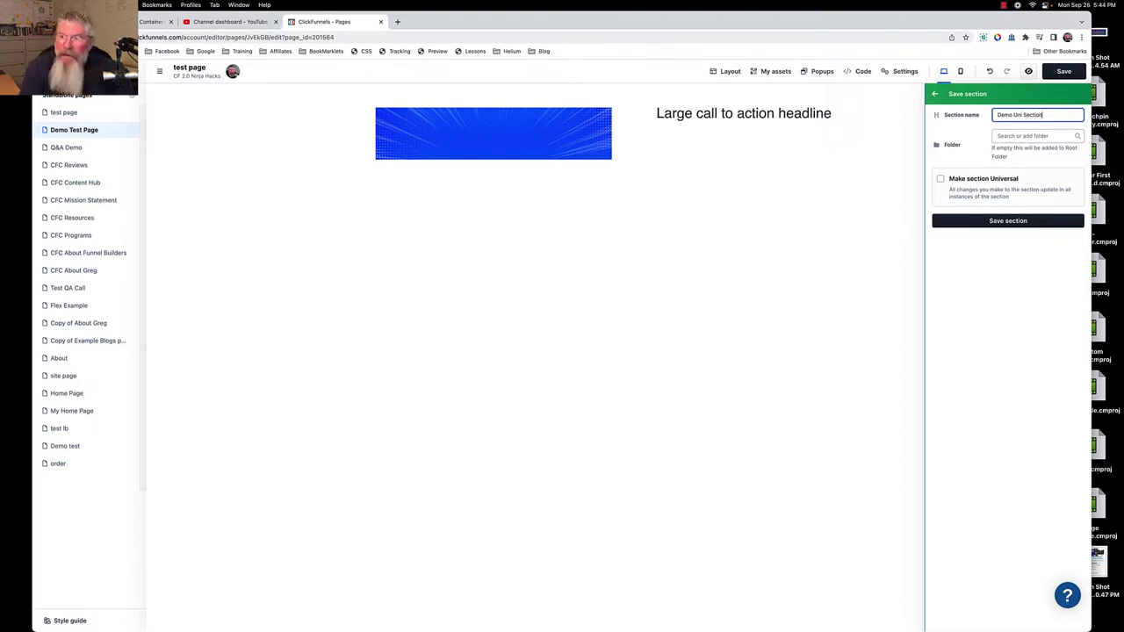
pyautogui.click(1014, 136)
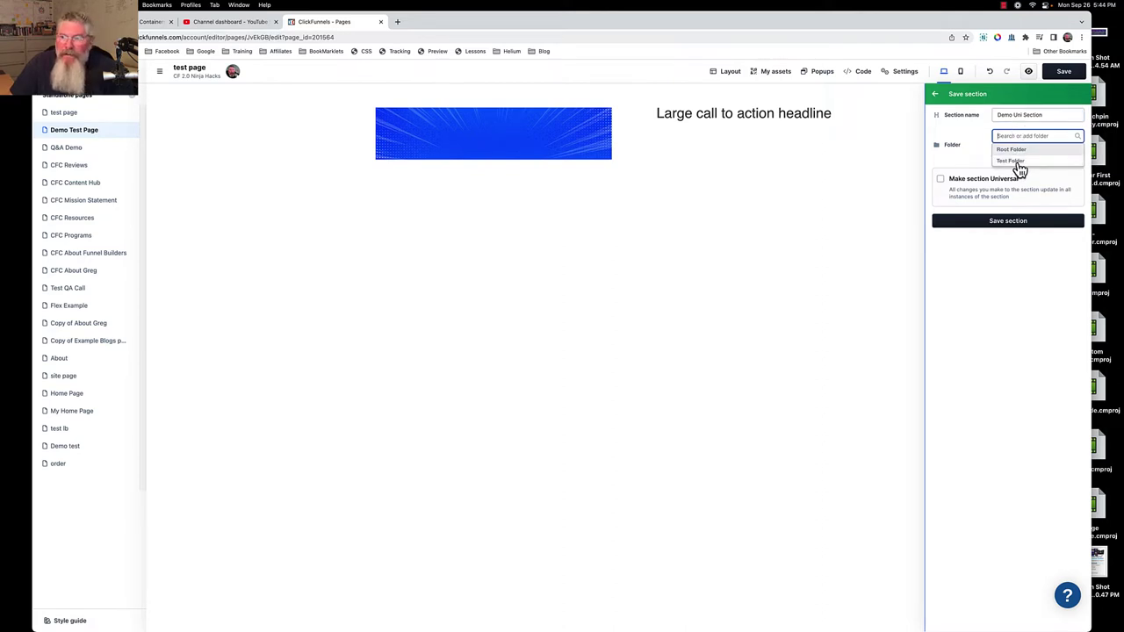
pyautogui.click(1015, 161)
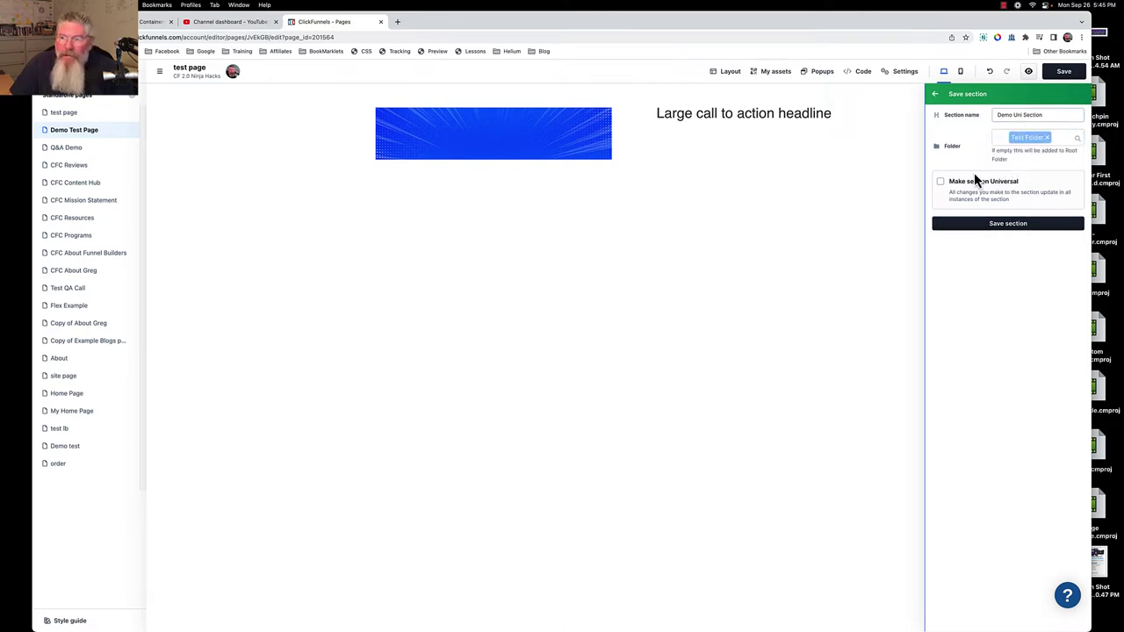
pyautogui.click(941, 183)
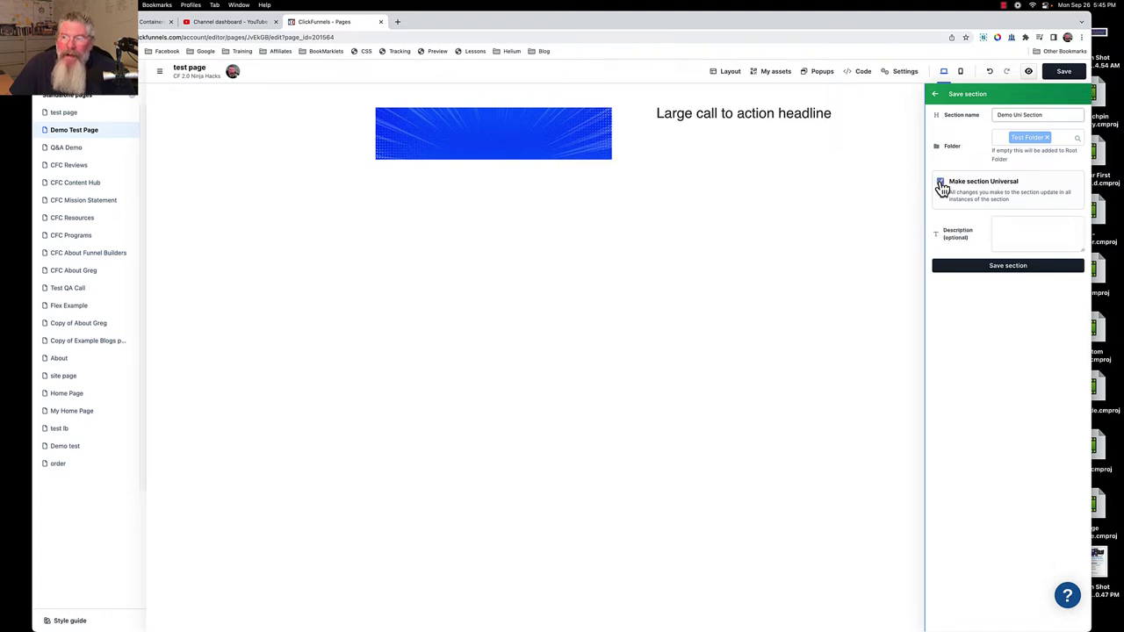
pyautogui.click(1017, 225)
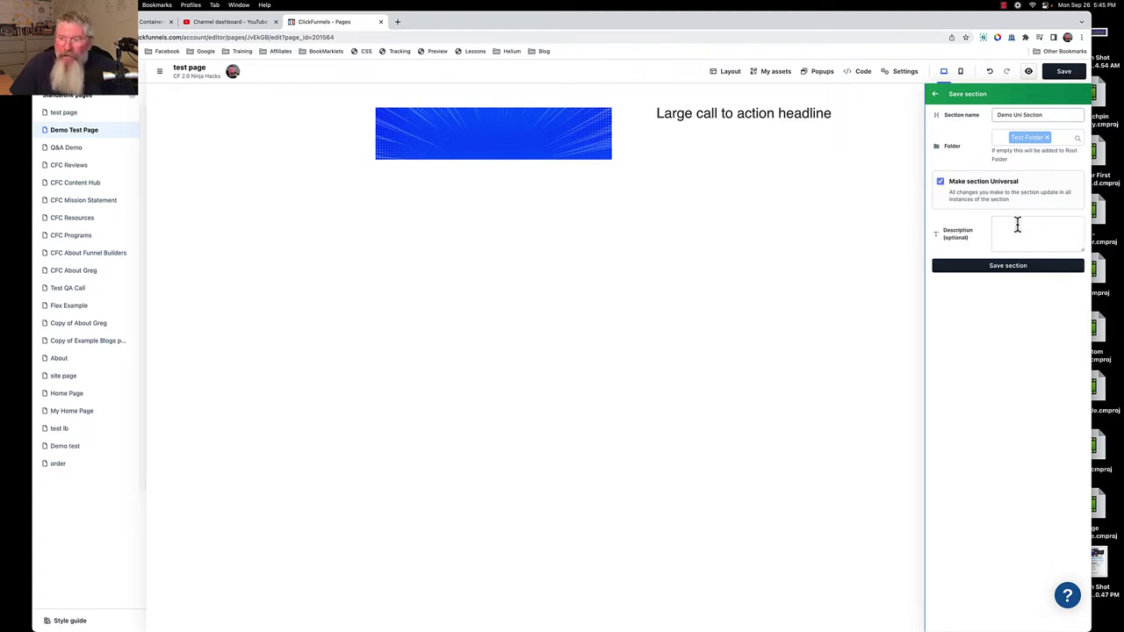
pyautogui.click(1012, 274)
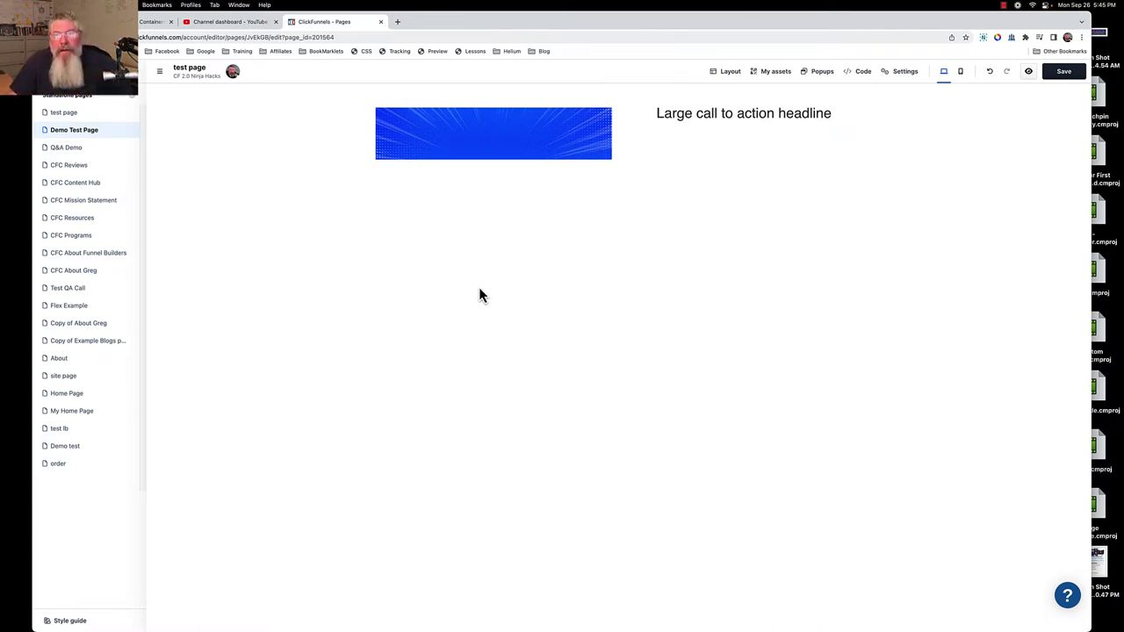
# - Edit the Demo Uni Section, adding a full-page section below the image with a one-column row containing a navigation element
pyautogui.moveTo(633, 167)
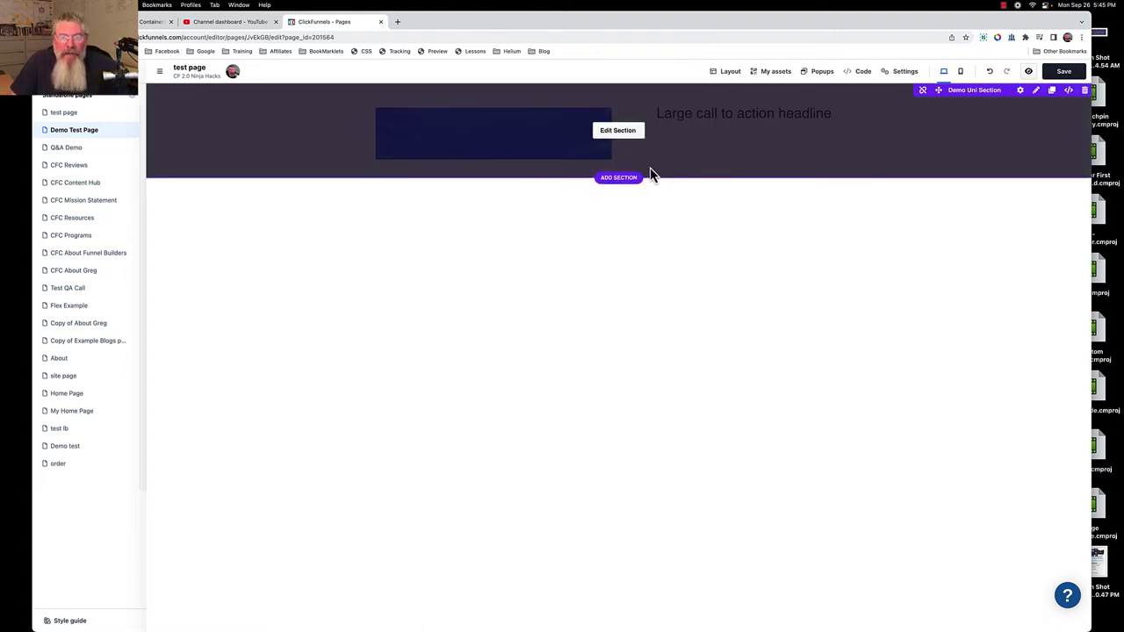
pyautogui.click(618, 132)
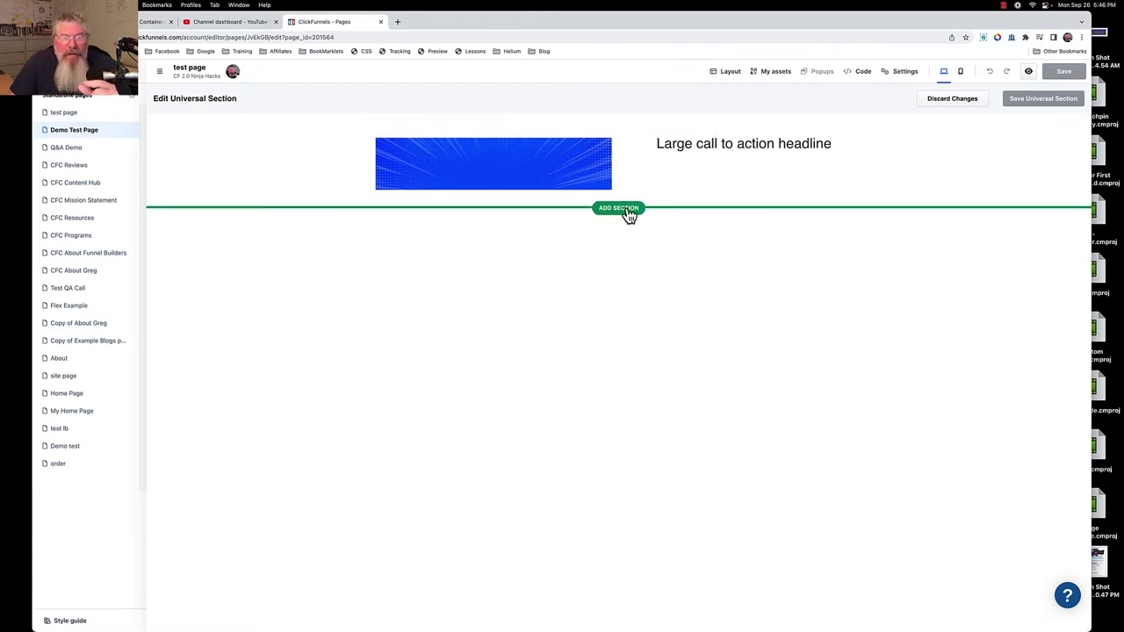
pyautogui.click(628, 212)
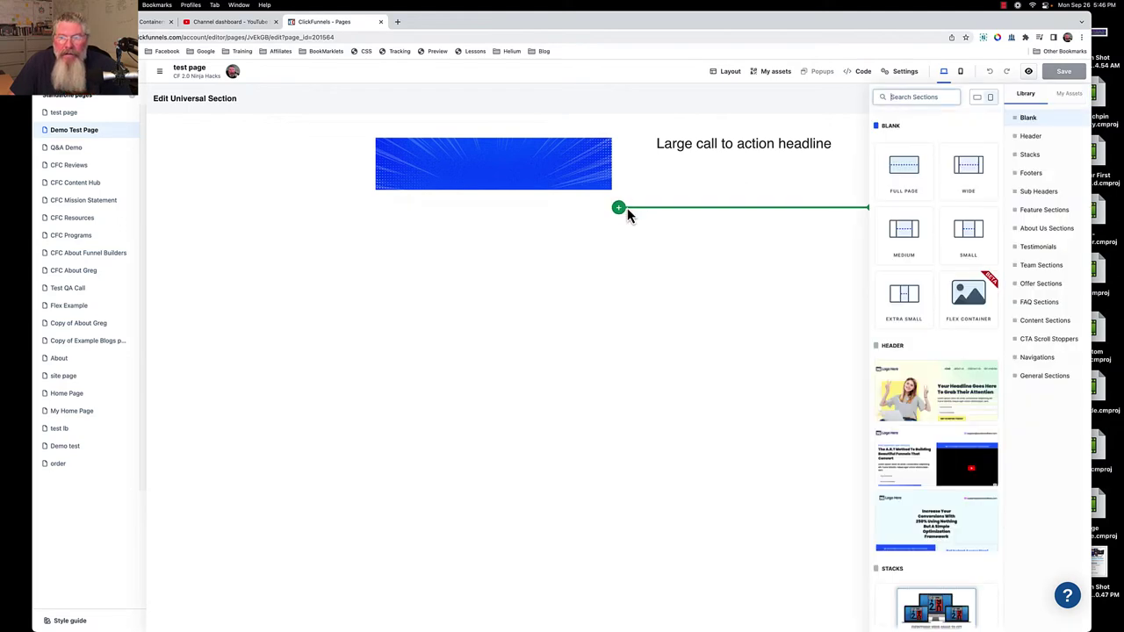
pyautogui.click(903, 173)
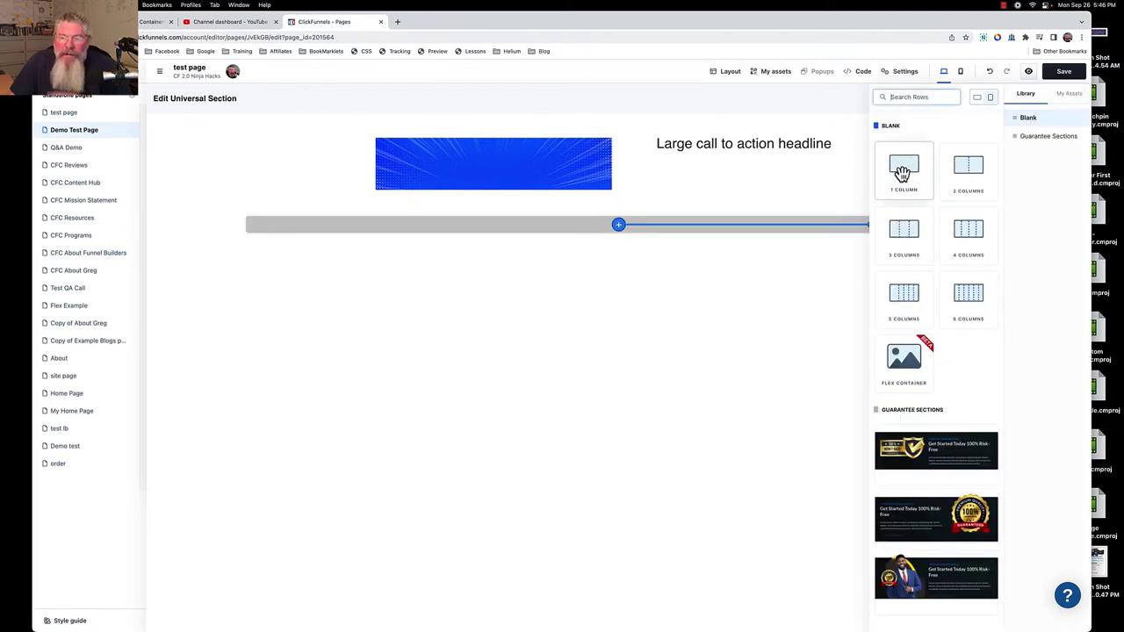
pyautogui.click(903, 173)
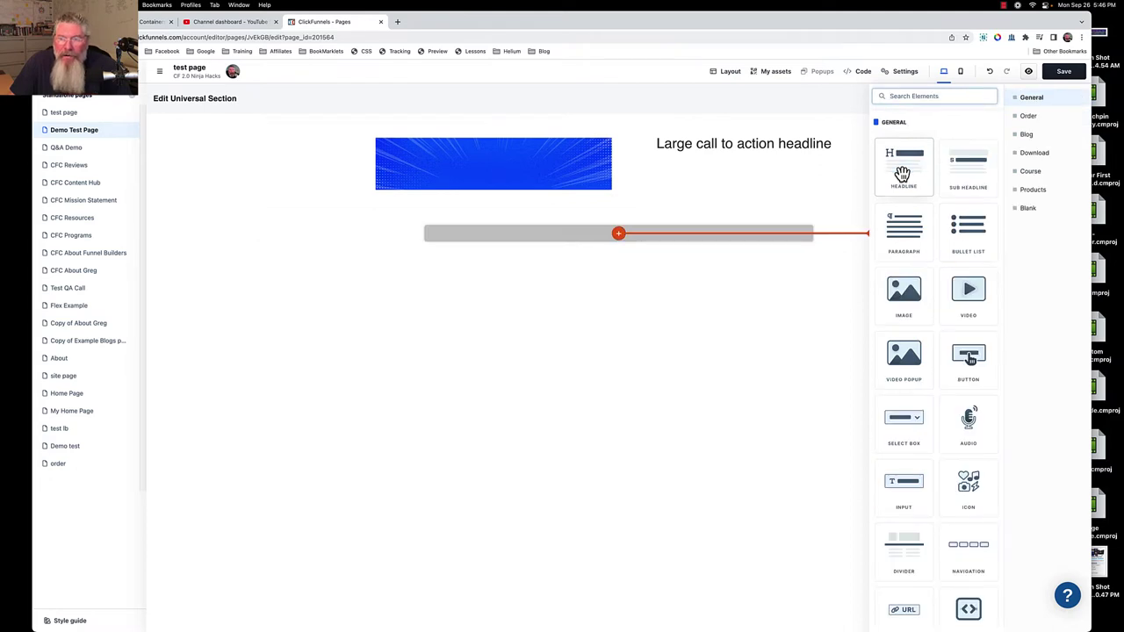
pyautogui.click(966, 551)
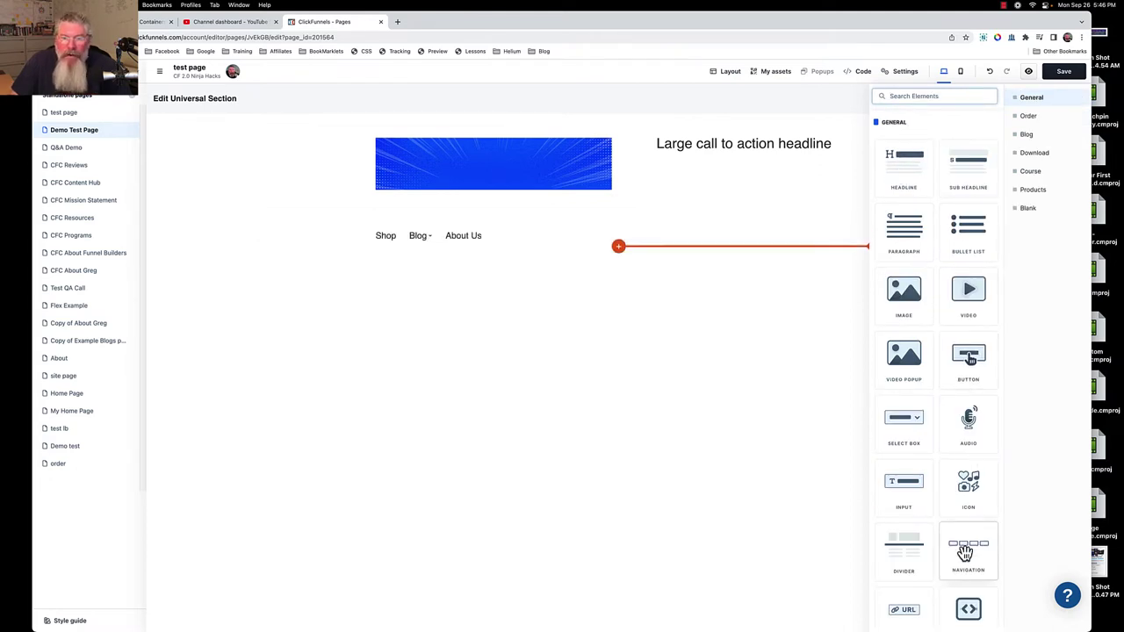
pyautogui.click(500, 279)
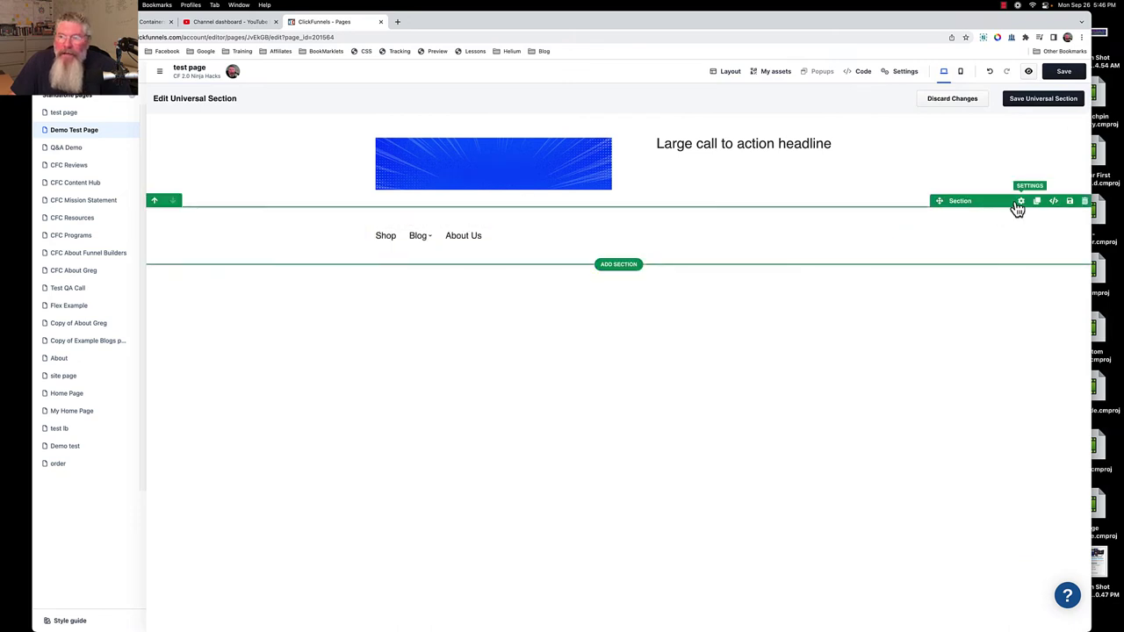
# - Enable the navigation section's background and set its colour to light blue, hex 4edeff
pyautogui.click(1021, 201)
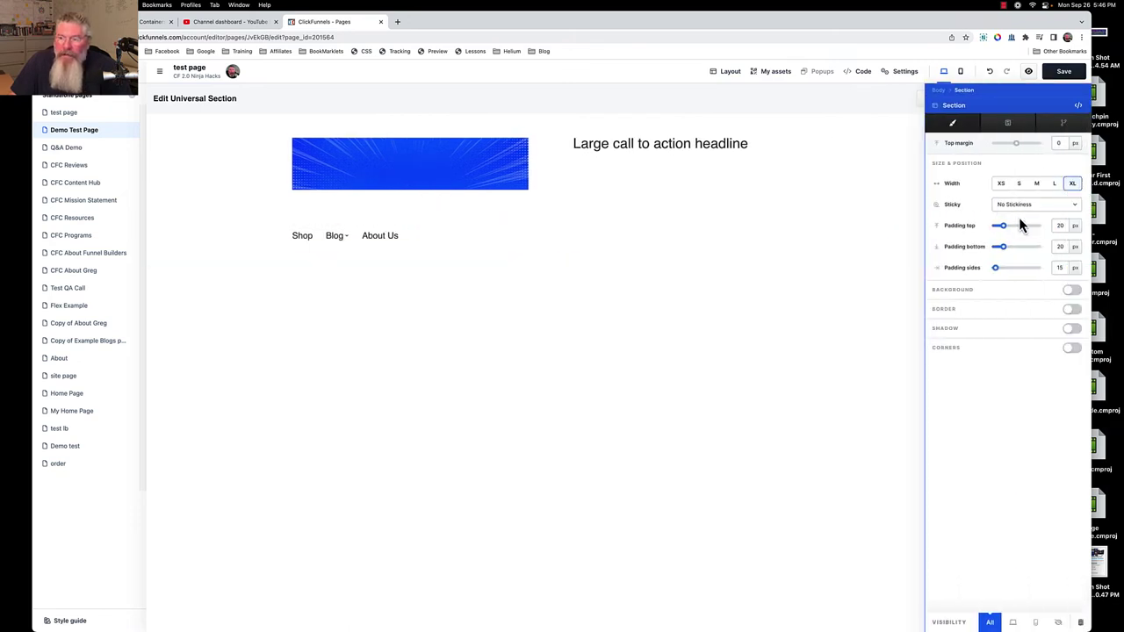
pyautogui.click(1072, 290)
pyautogui.click(1017, 417)
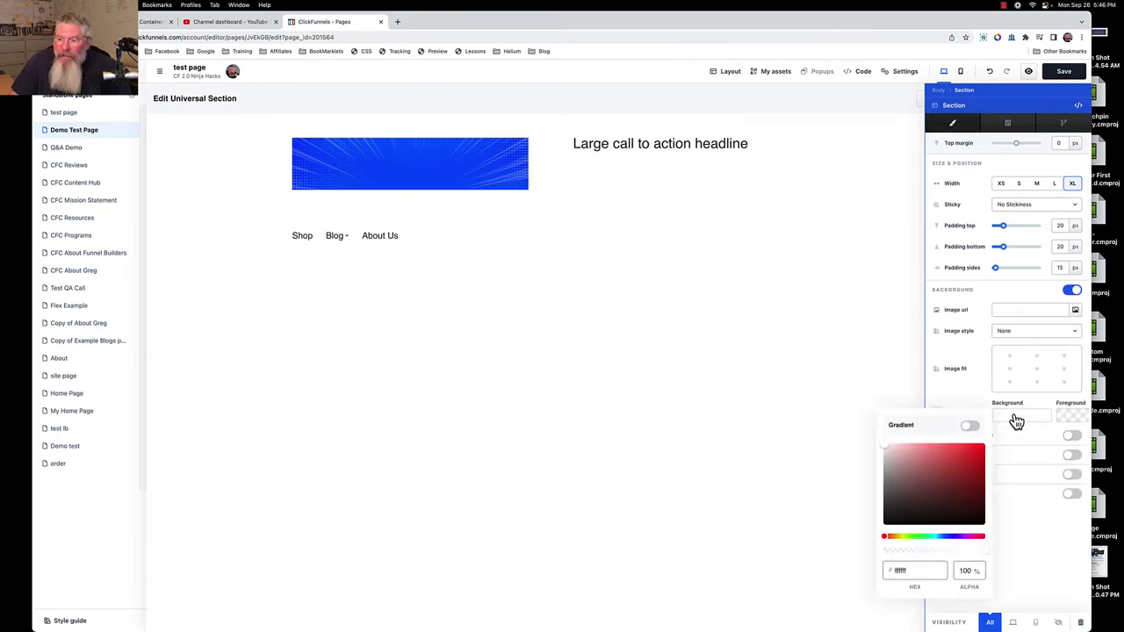
pyautogui.click(936, 537)
pyautogui.click(888, 449)
pyautogui.moveTo(888, 449); pyautogui.dragTo(954, 442)
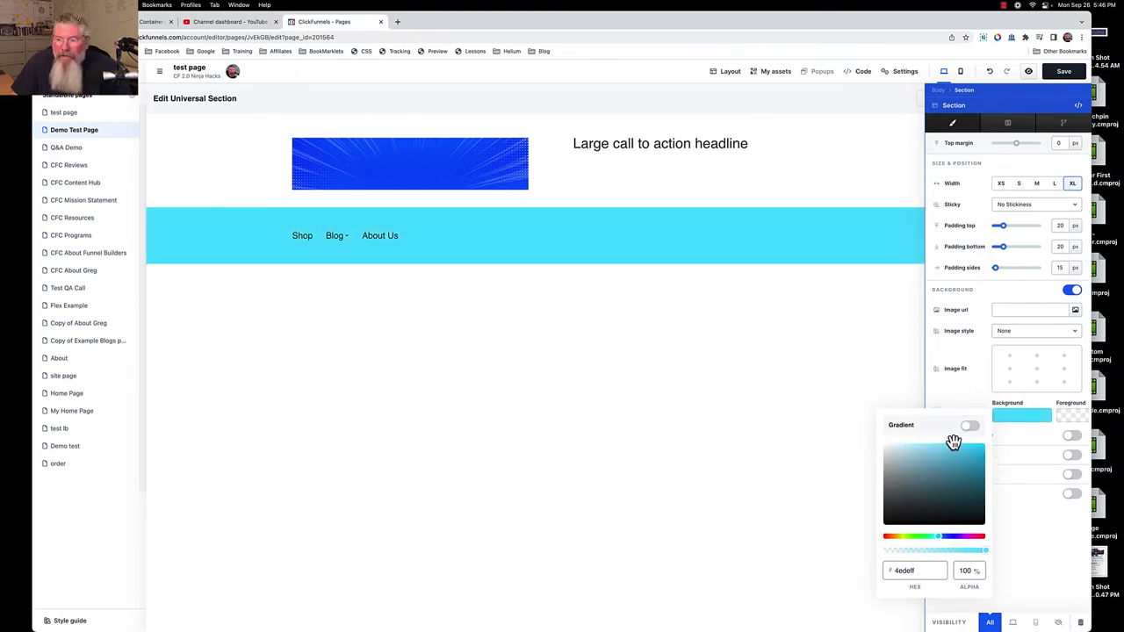
pyautogui.click(739, 333)
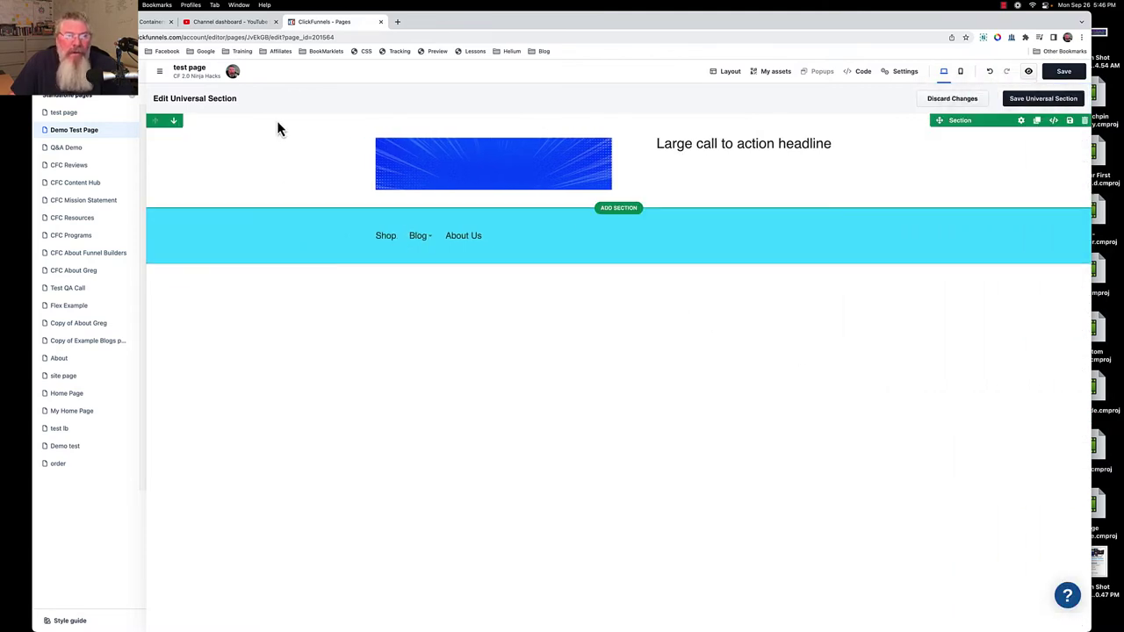
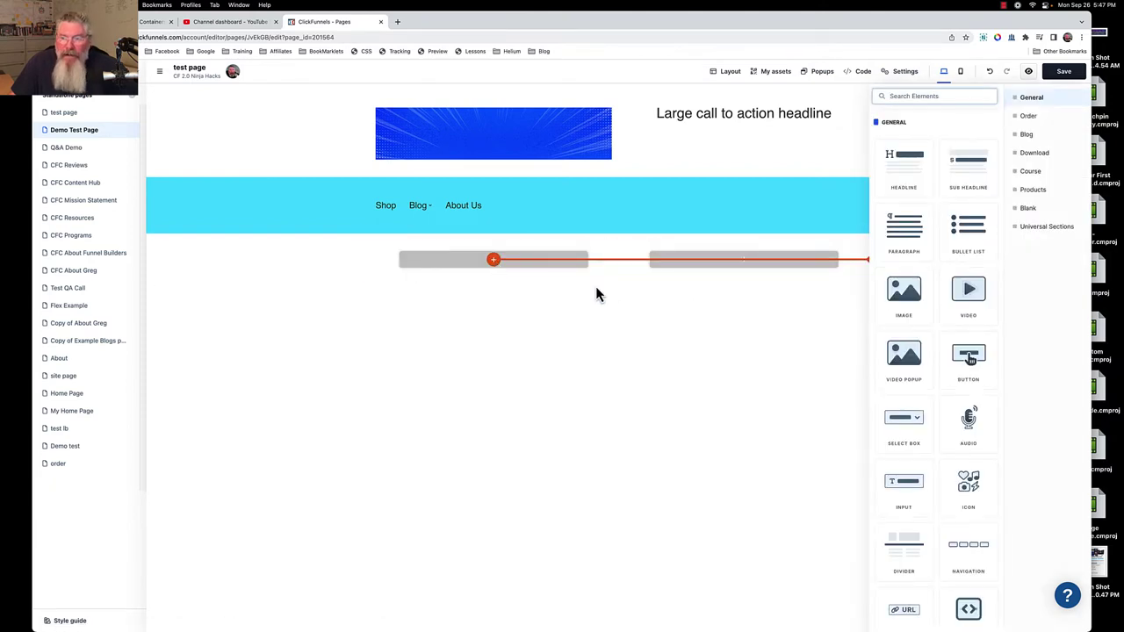
# - Add a headline, an image and a bullet list to the first column of the new two-column row
pyautogui.click(896, 180)
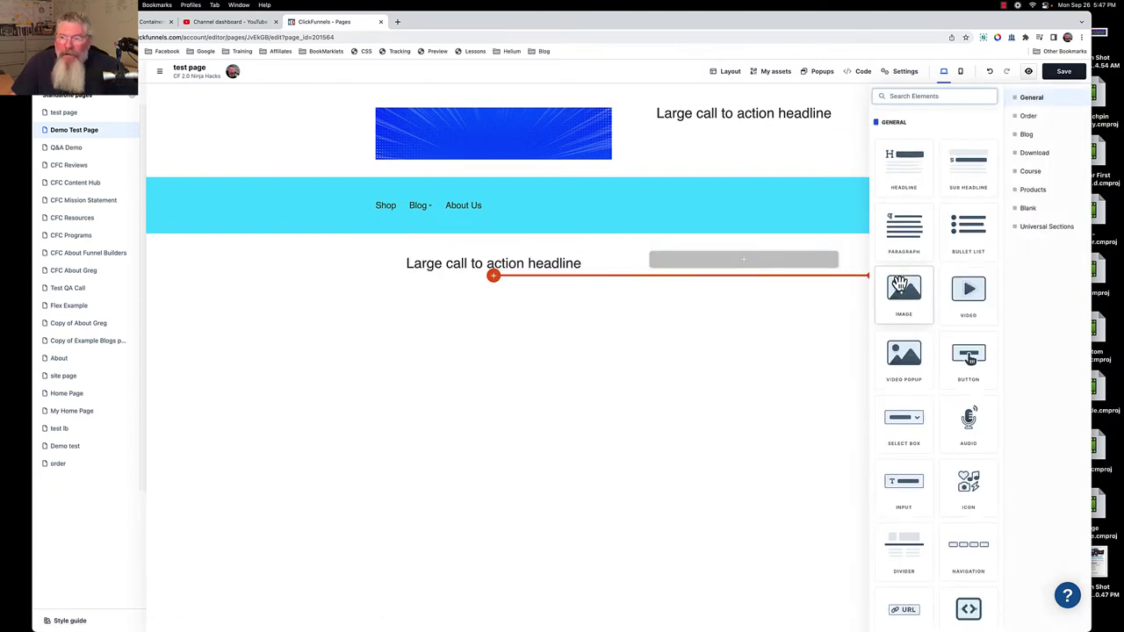
pyautogui.click(904, 320)
pyautogui.click(969, 230)
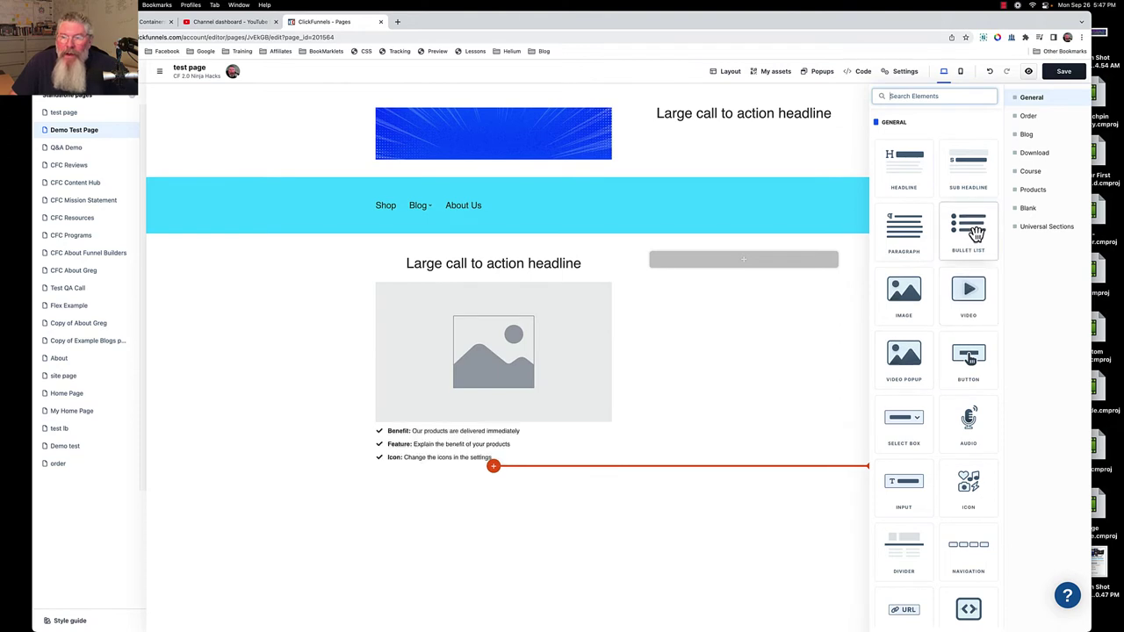
pyautogui.click(717, 423)
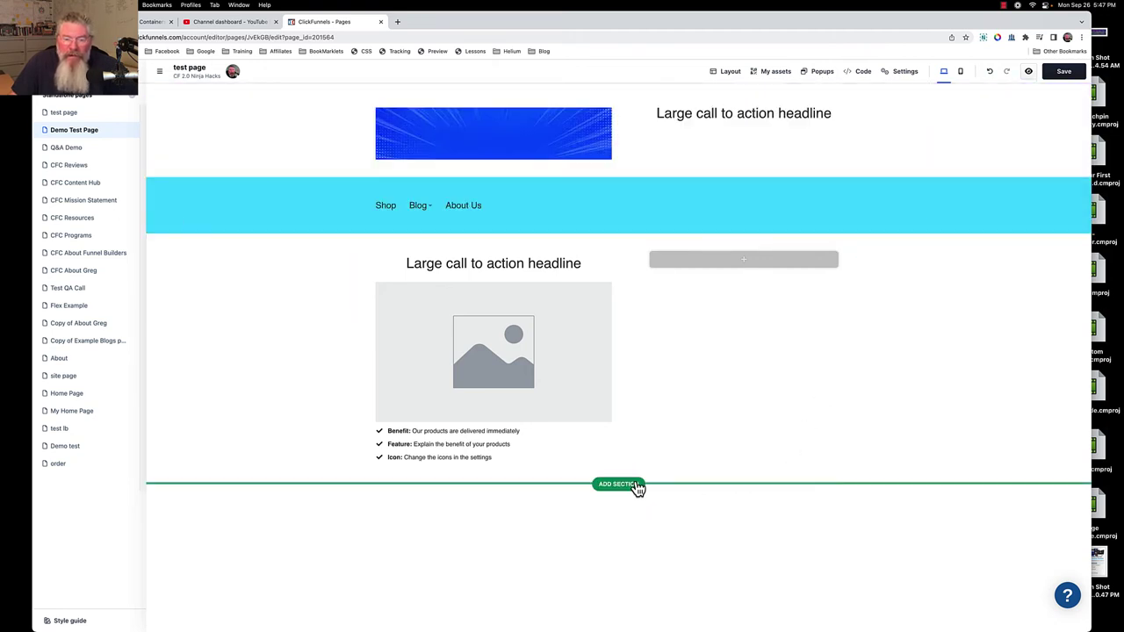
# - Add a full-page section below the bullet list with a three-column row and an image in its first column
pyautogui.click(619, 485)
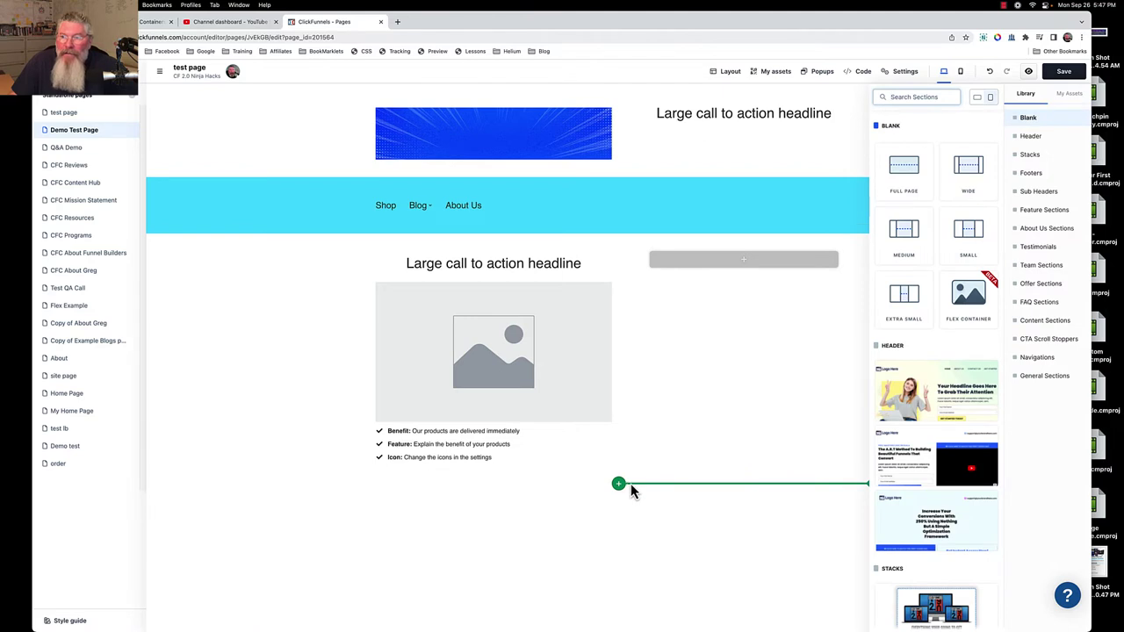
pyautogui.click(916, 176)
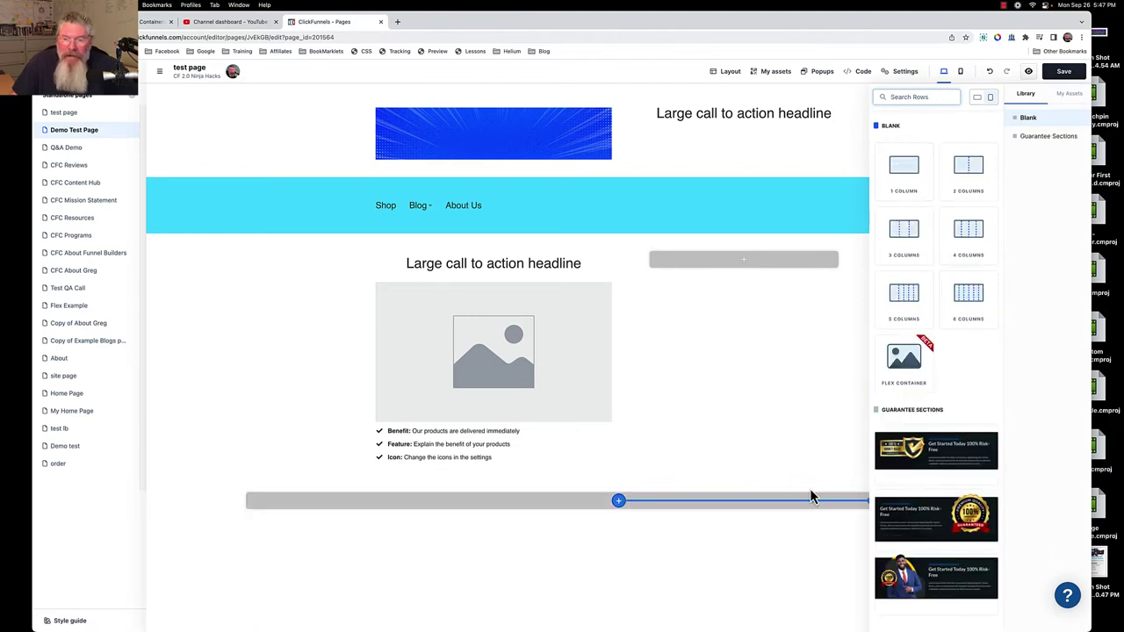
pyautogui.click(915, 231)
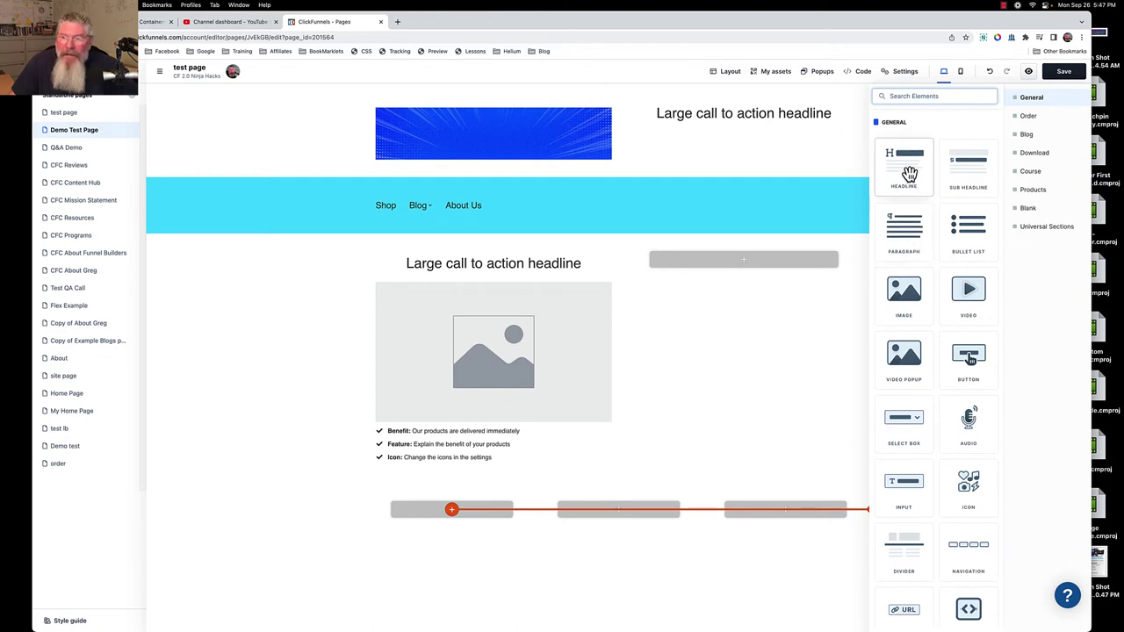
pyautogui.click(904, 290)
# - Add a headline and three sub headlines to the second column of the three-column row
pyautogui.click(623, 515)
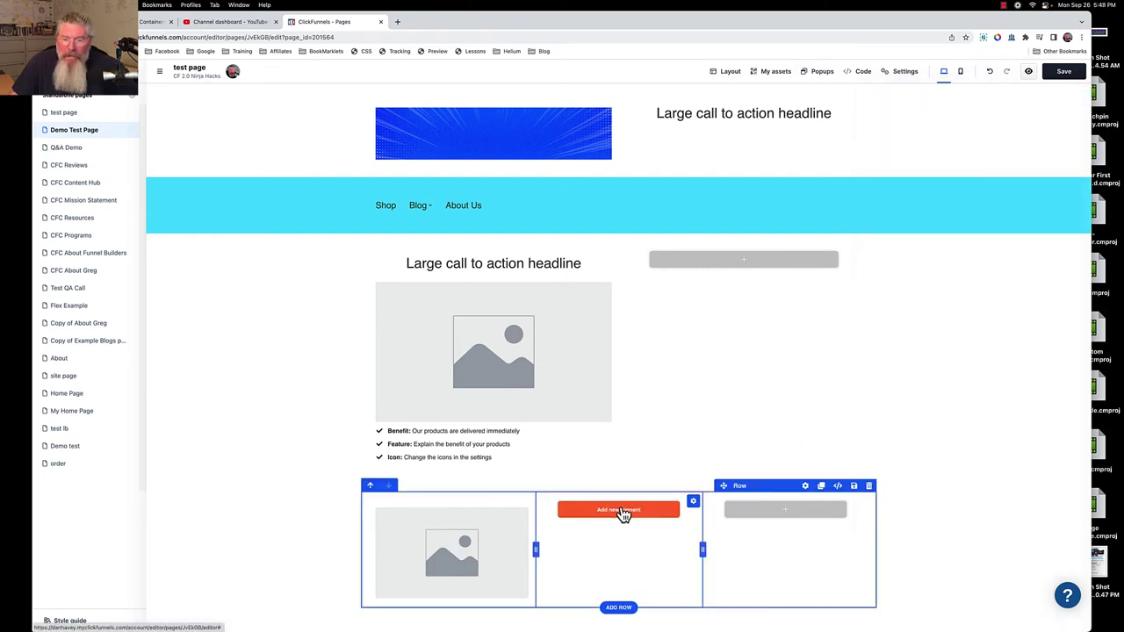
pyautogui.click(622, 515)
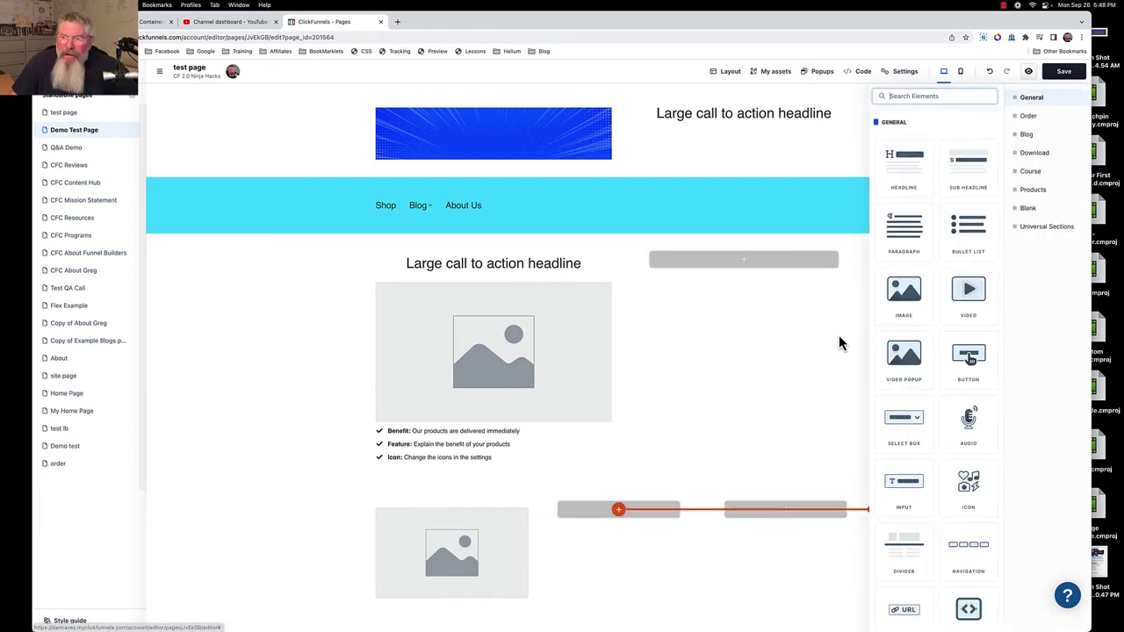
pyautogui.click(921, 176)
pyautogui.click(969, 177)
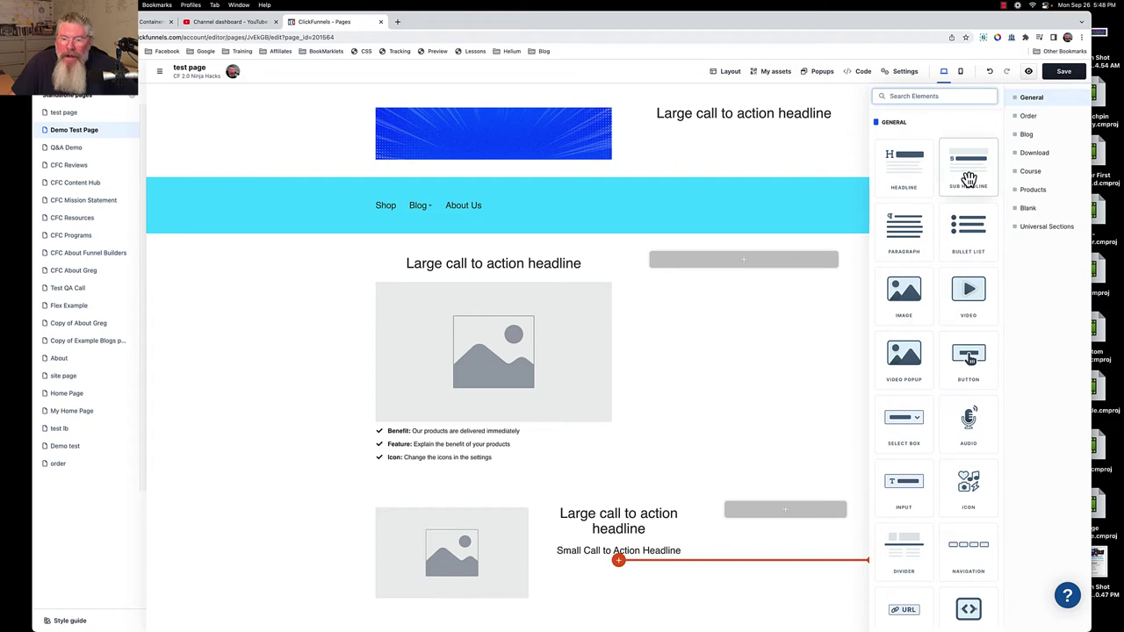
pyautogui.click(969, 180)
pyautogui.click(969, 179)
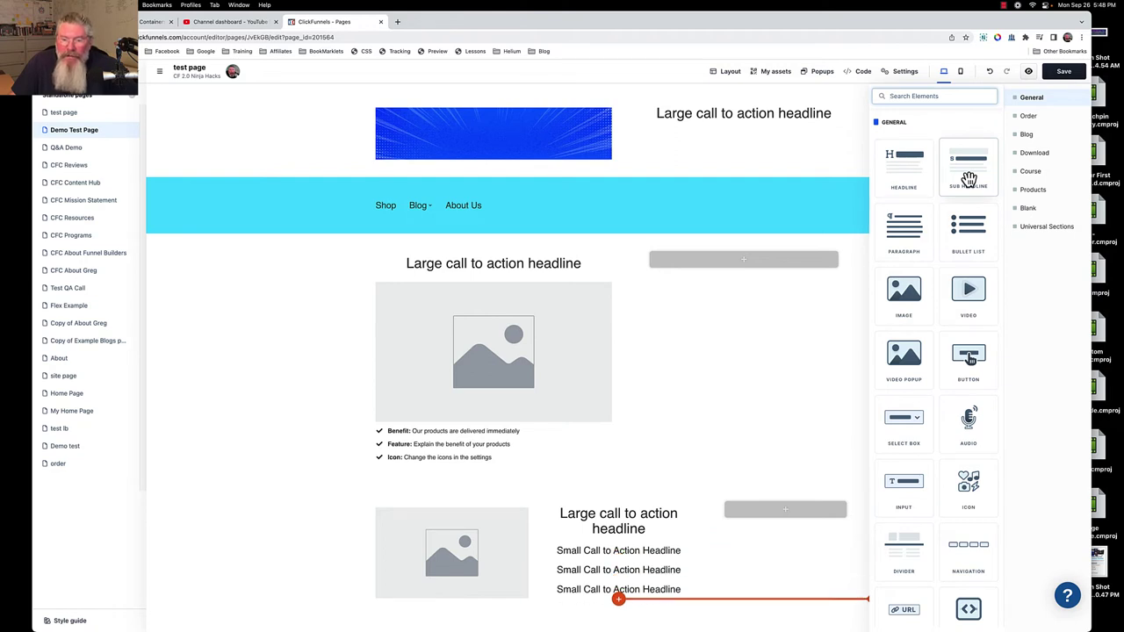
# - Add a headline and three sub headlines to the third column of the three-column row
pyautogui.click(795, 510)
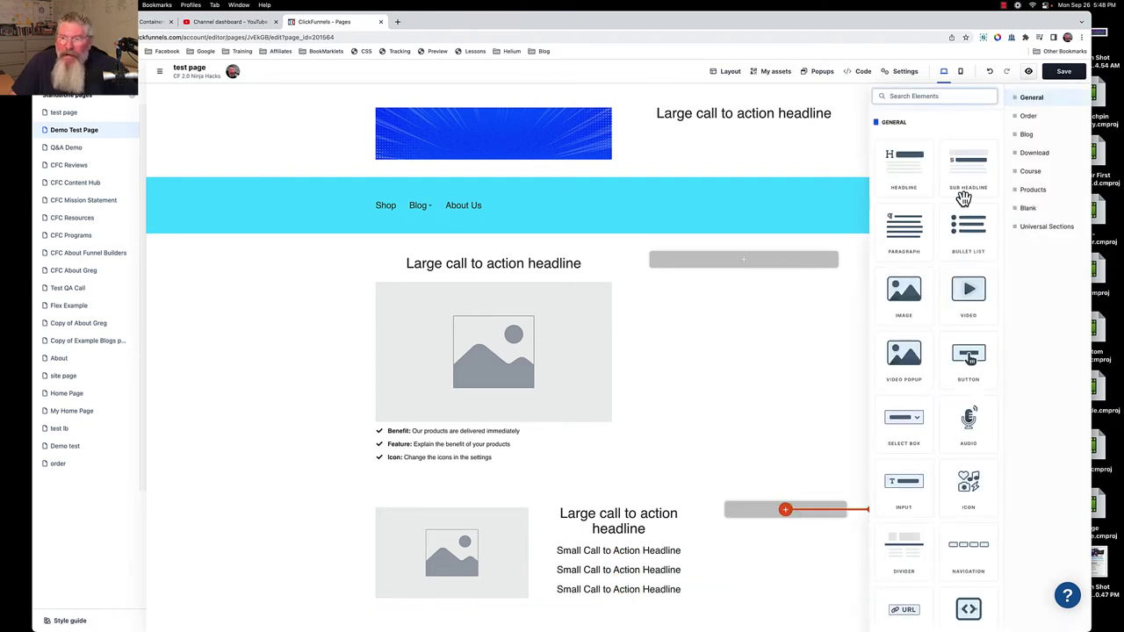
pyautogui.click(911, 162)
pyautogui.click(972, 175)
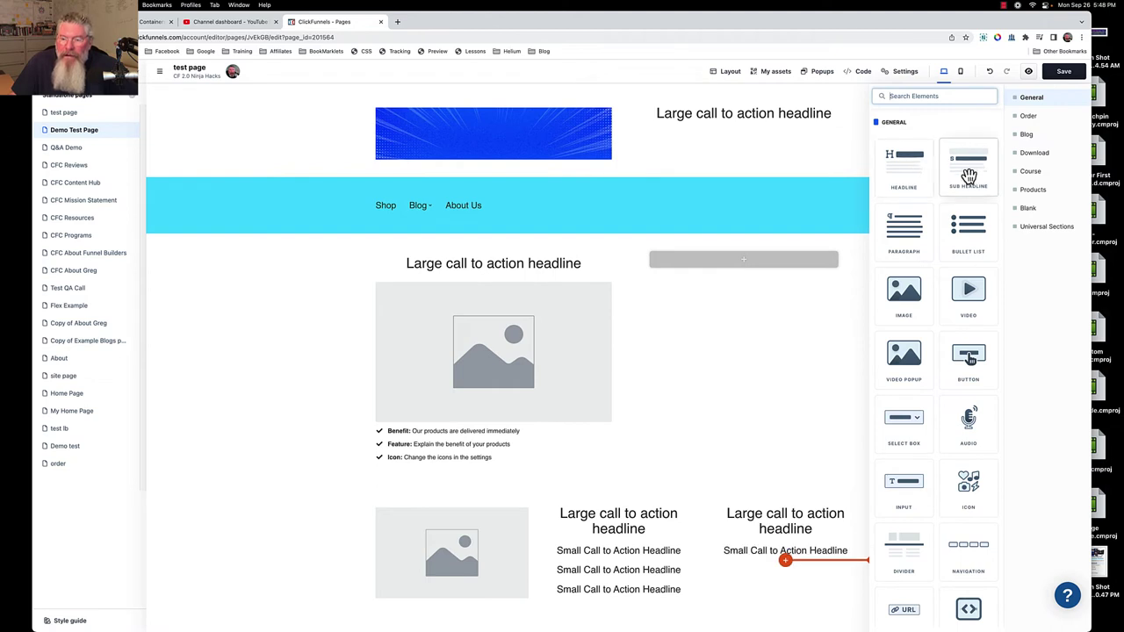
pyautogui.click(970, 176)
pyautogui.click(969, 177)
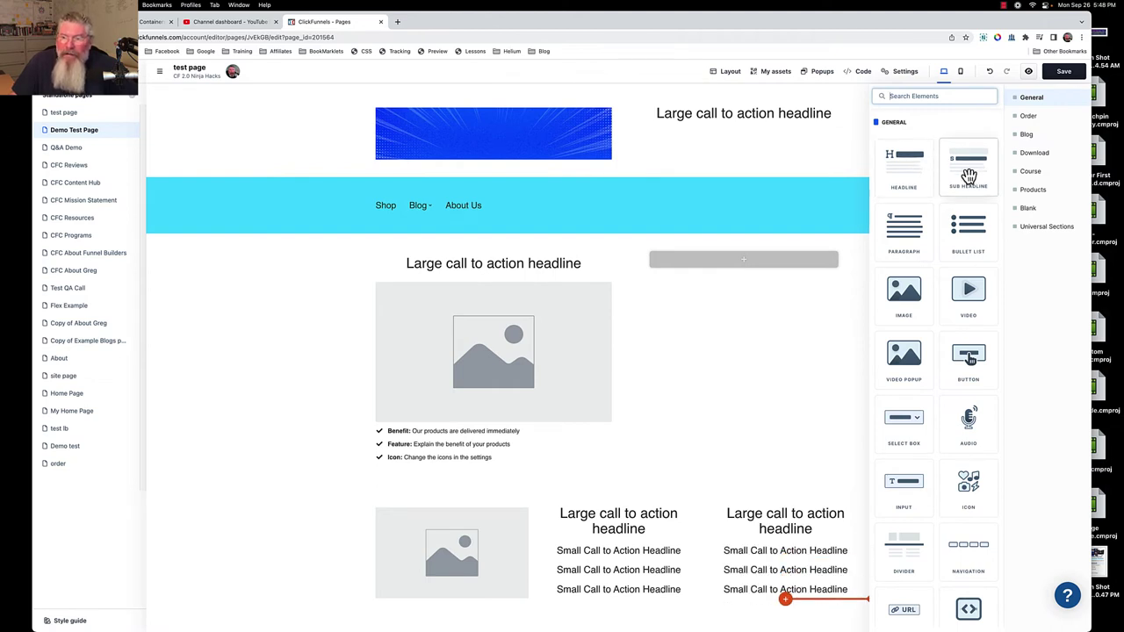
pyautogui.click(693, 386)
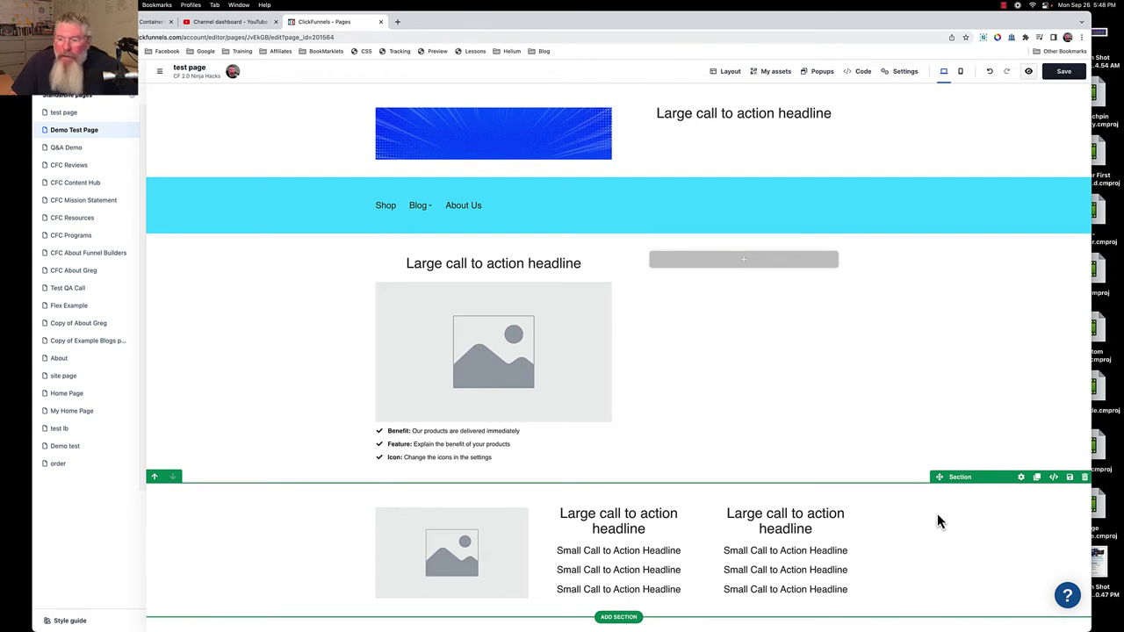
# - Save the three-column section as a universal section named "Demo Footer" in Test Folder, leaving the description empty
pyautogui.click(1069, 479)
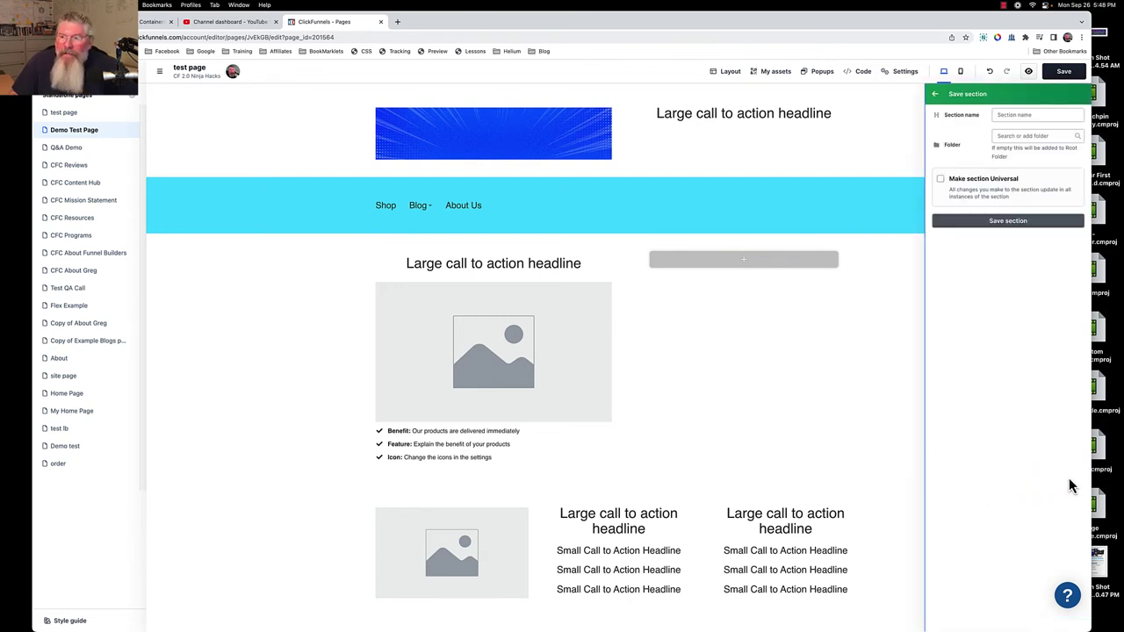
pyautogui.click(1024, 117)
pyautogui.write('Dem')
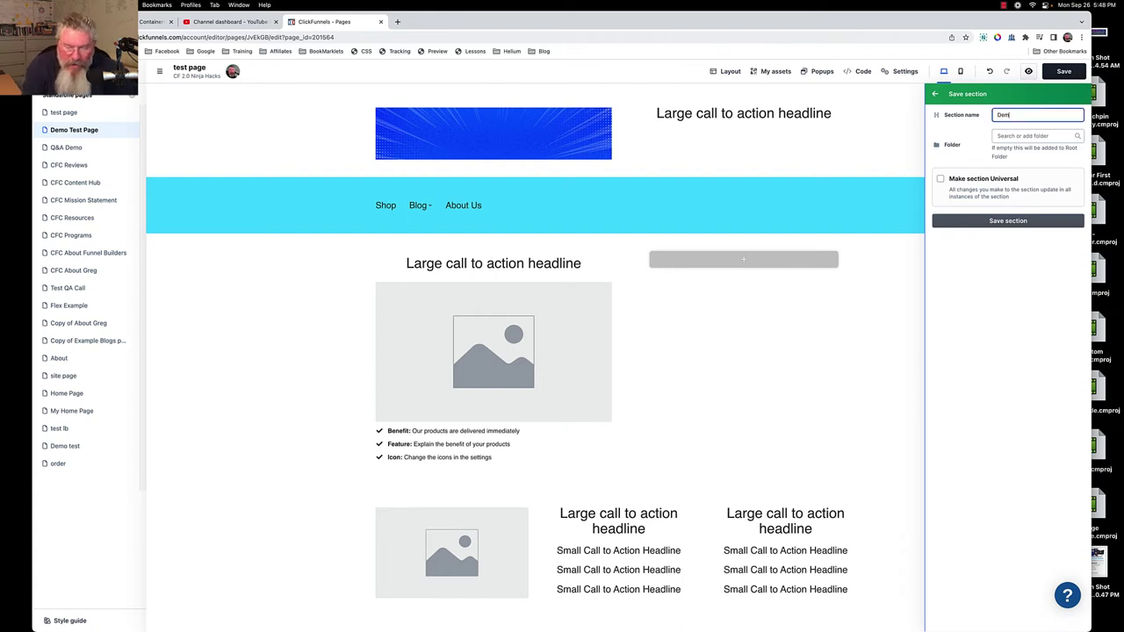
pyautogui.write('o Footer')
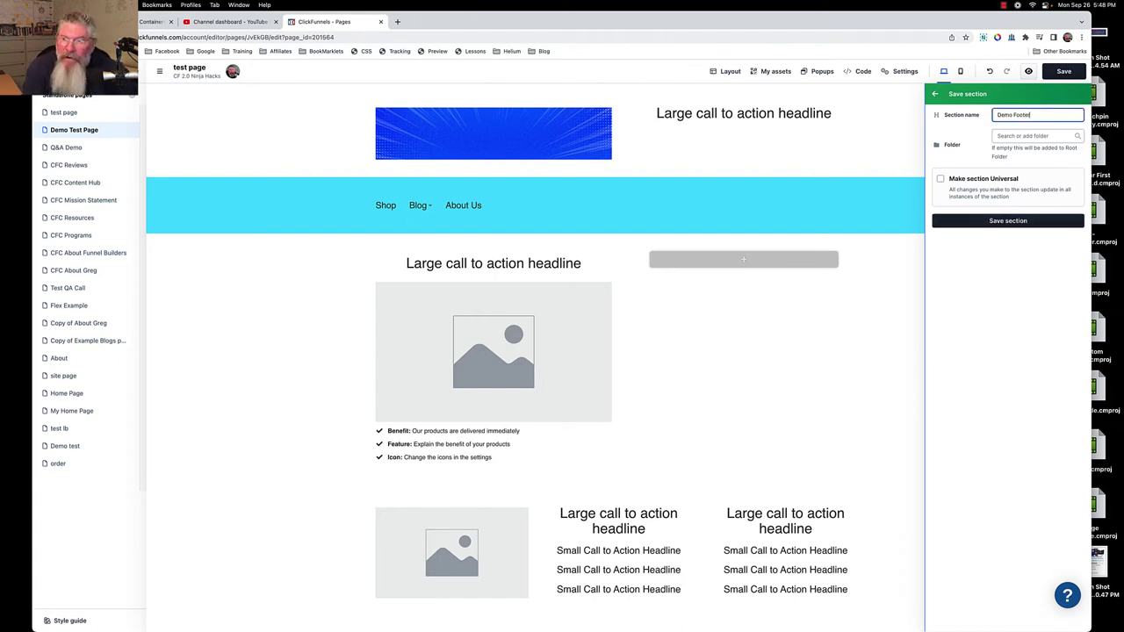
pyautogui.click(1029, 135)
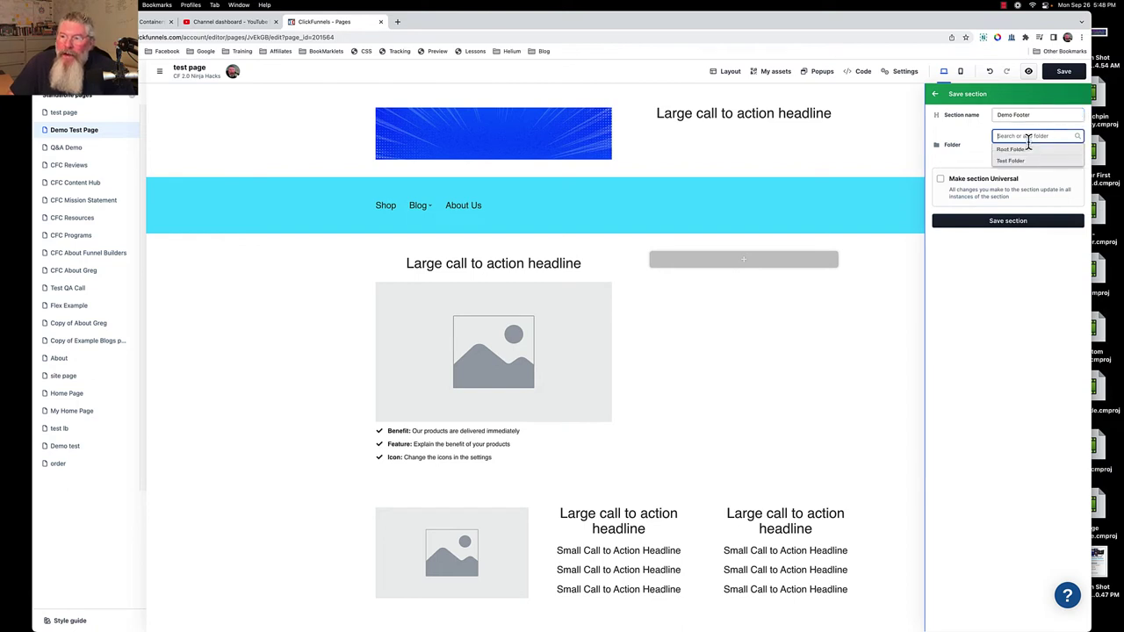
pyautogui.click(1017, 167)
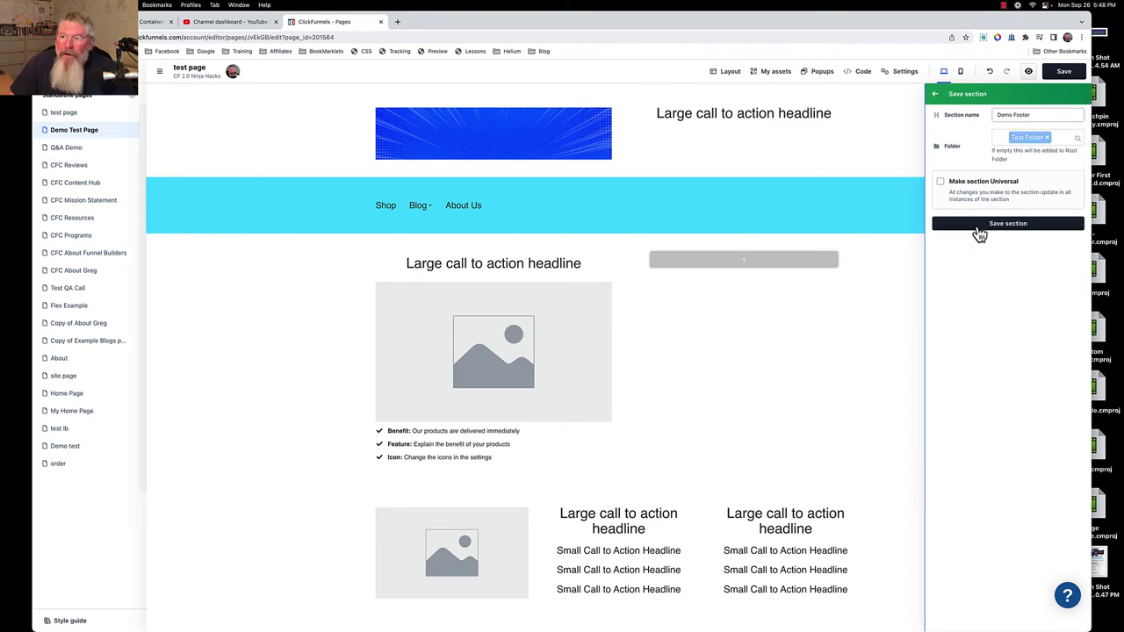
pyautogui.click(941, 181)
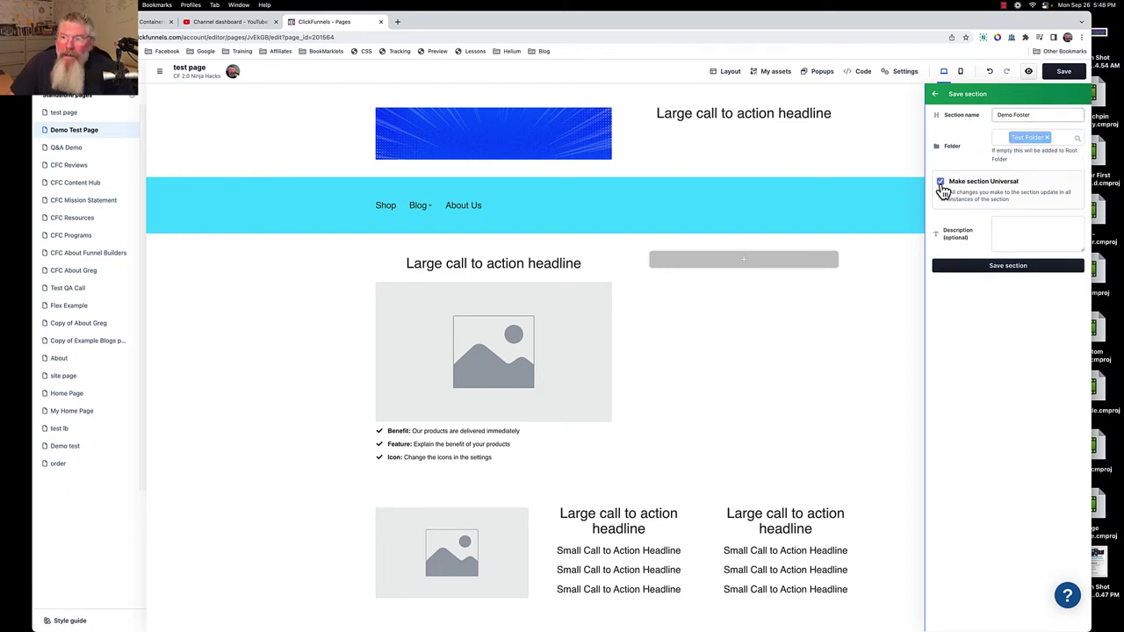
pyautogui.click(1007, 268)
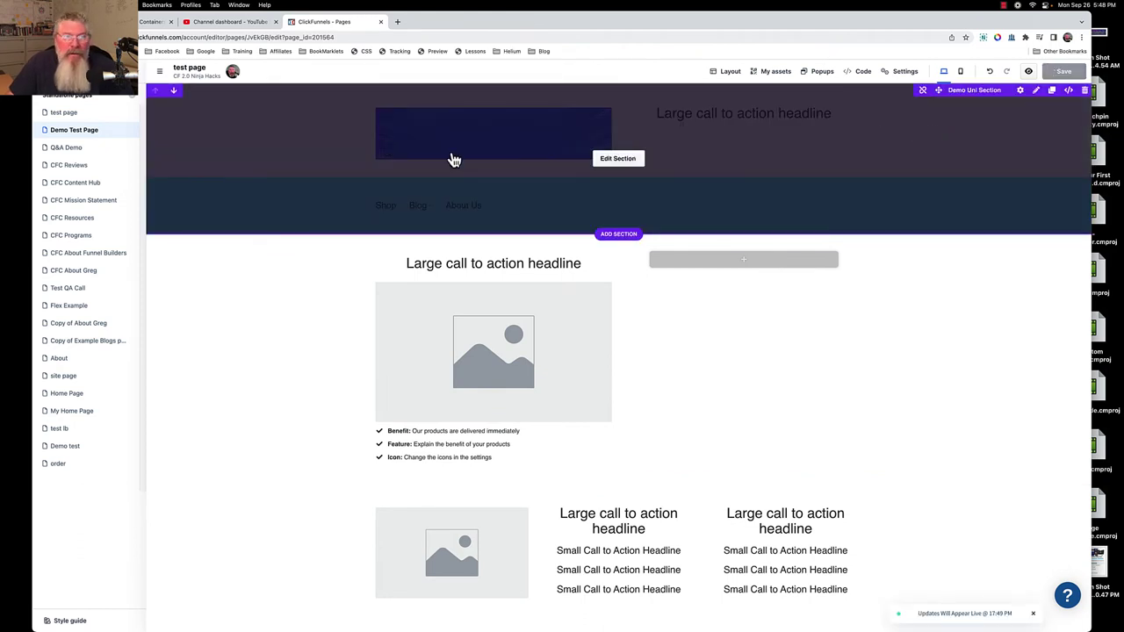
# - Open the standalone page "test page" and insert the saved universal section with the blue image and navigation, the last-listed Demo Uni Section
pyautogui.click(63, 114)
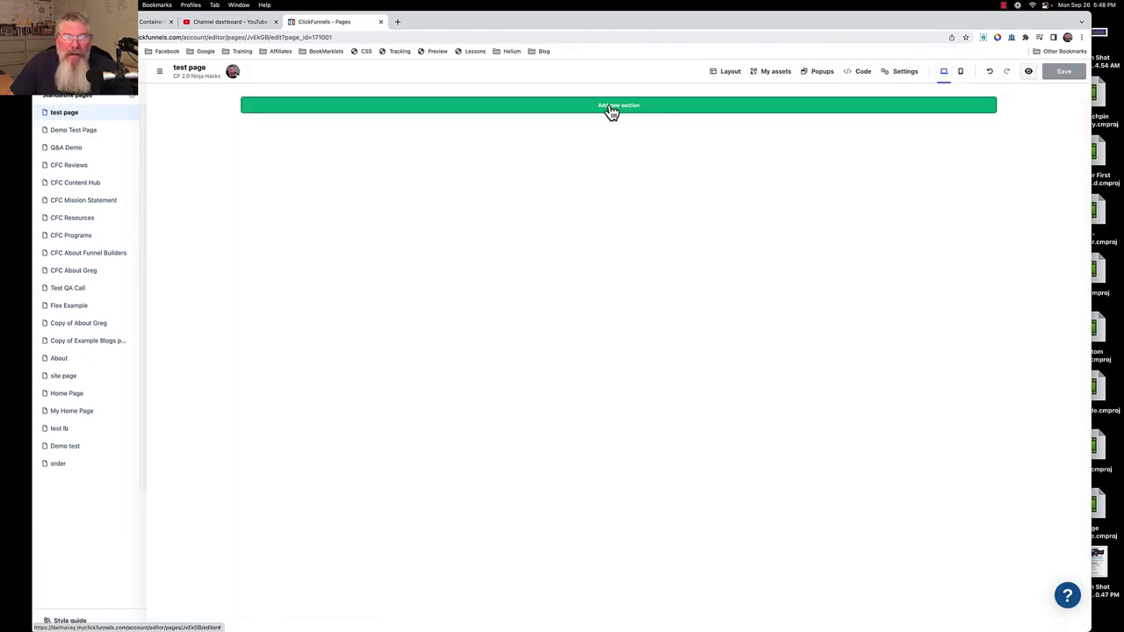
pyautogui.click(621, 110)
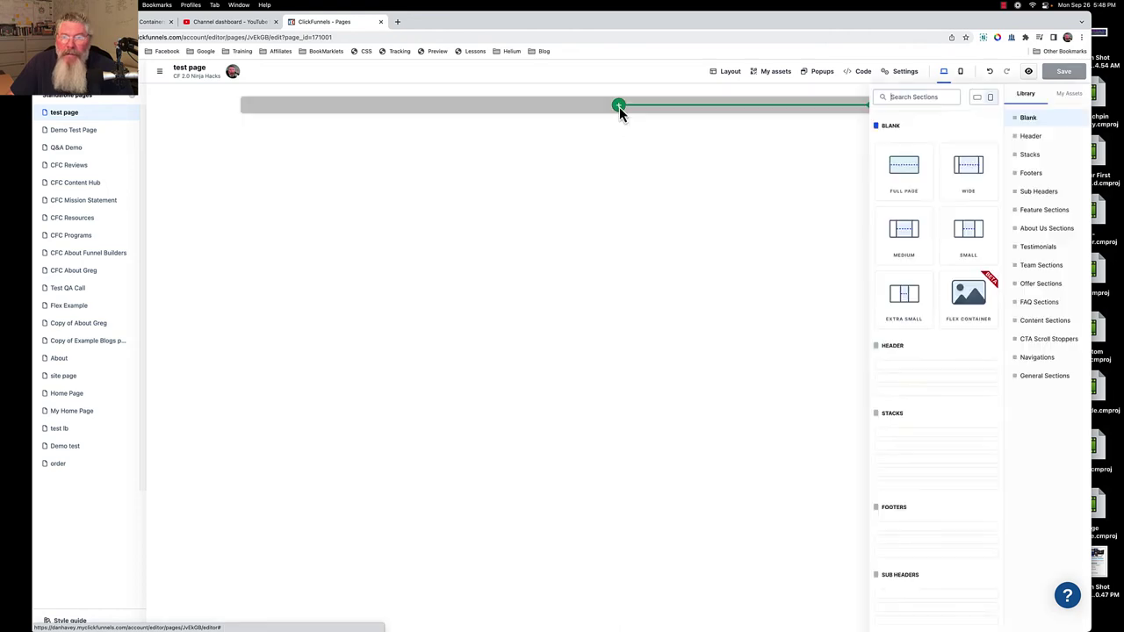
pyautogui.click(1066, 95)
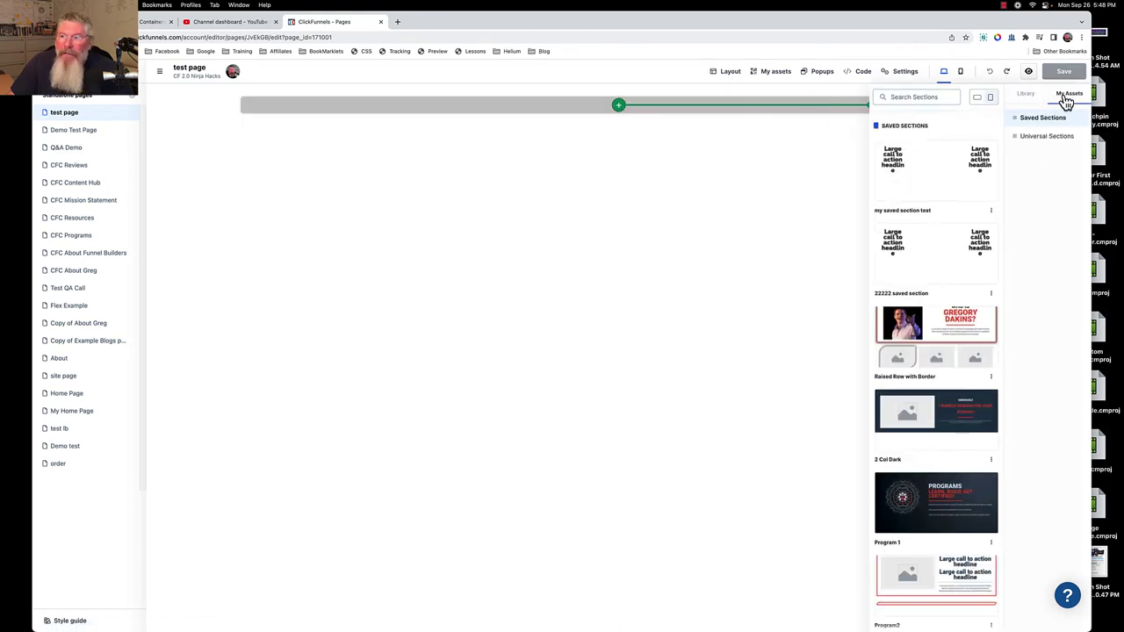
pyautogui.click(1052, 138)
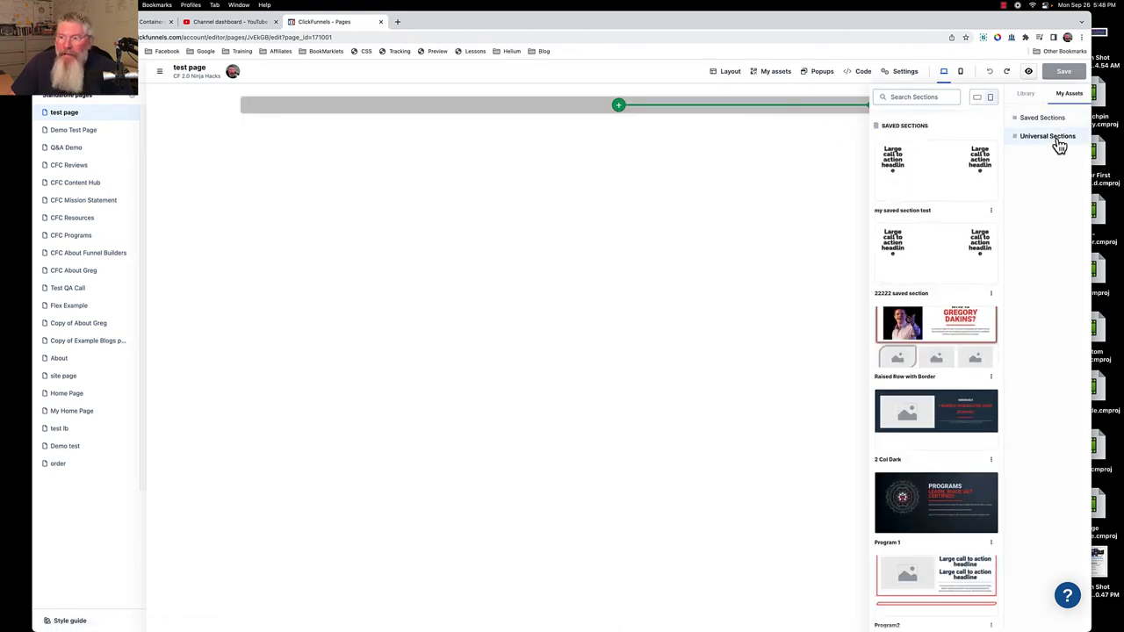
pyautogui.scroll(-5, 953, 334)
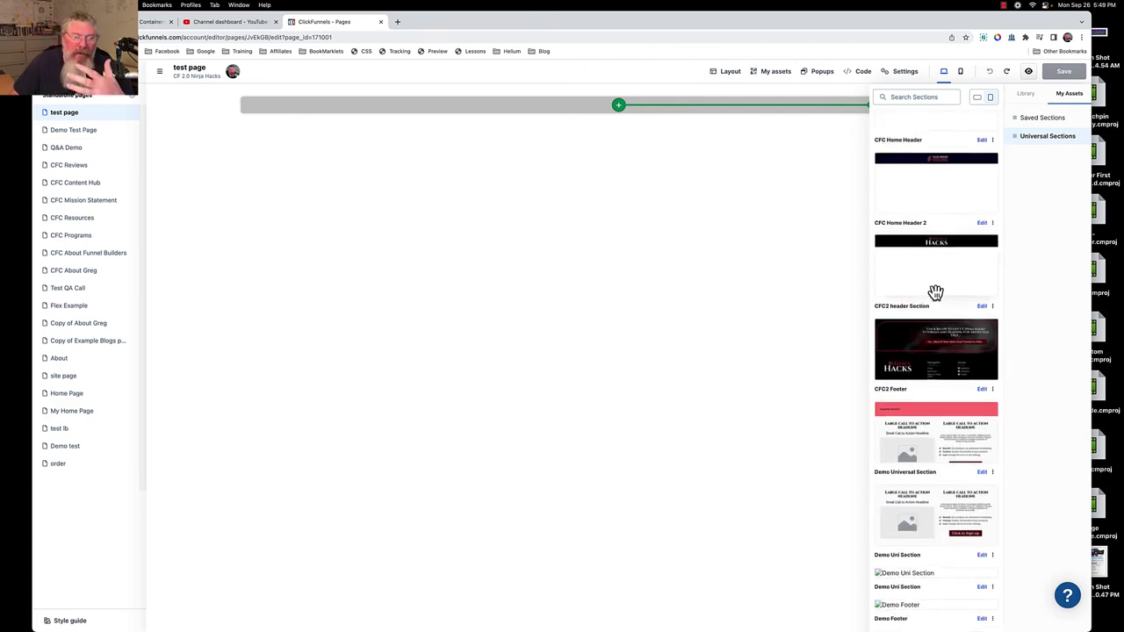
pyautogui.click(937, 575)
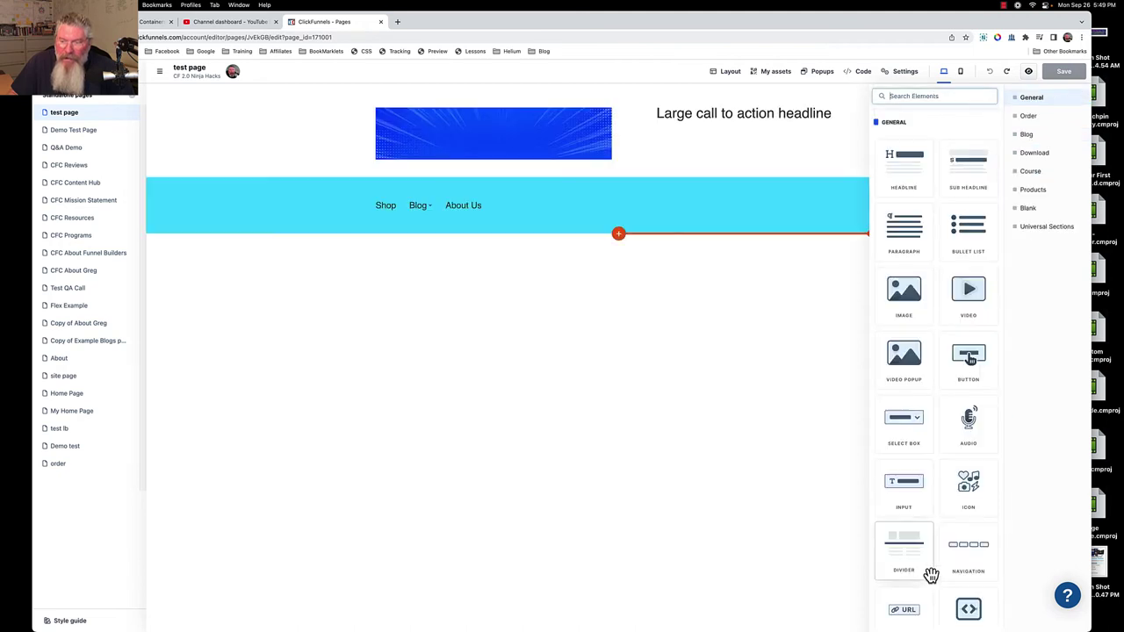
pyautogui.click(688, 346)
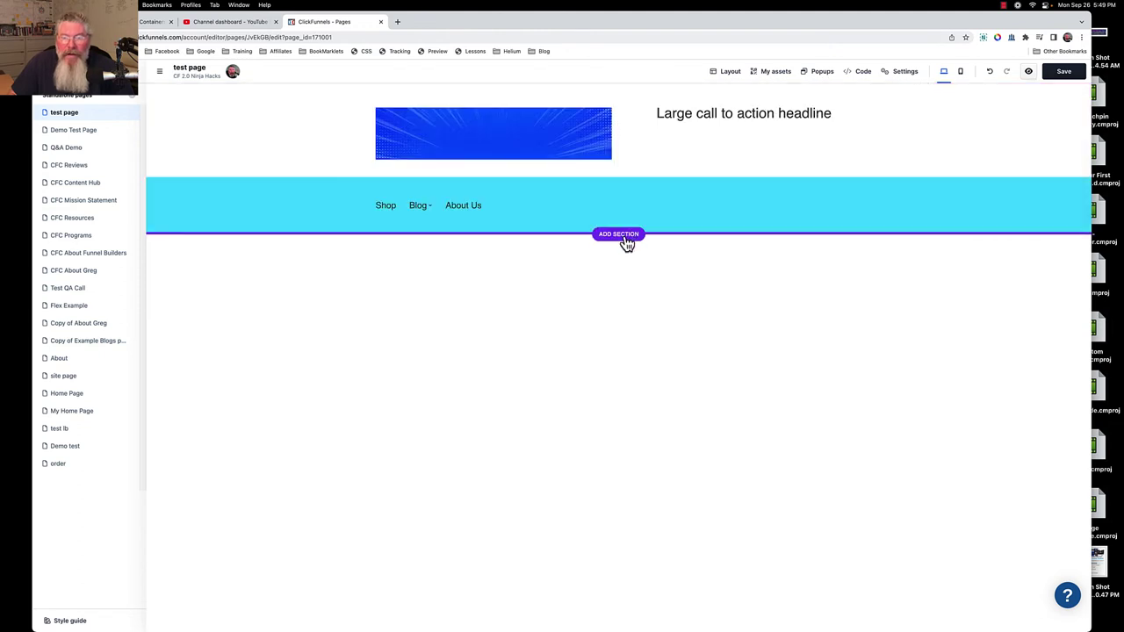
# - Add a full-page section below the navigation with a two-column row, placing a headline and an image in its first column
pyautogui.click(623, 235)
pyautogui.click(907, 182)
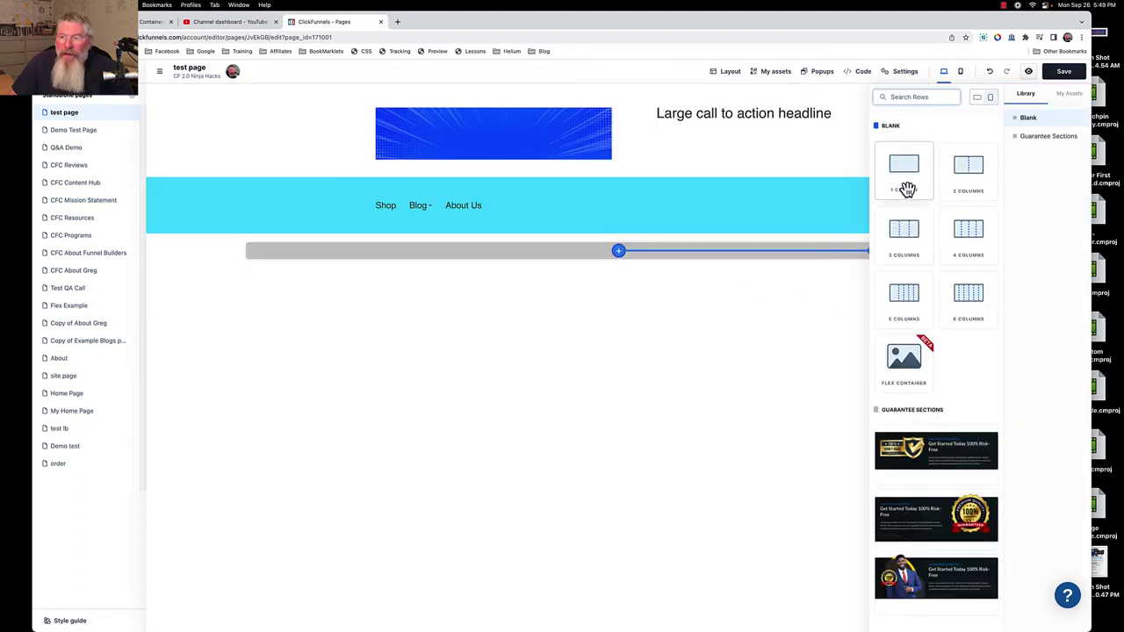
pyautogui.click(958, 185)
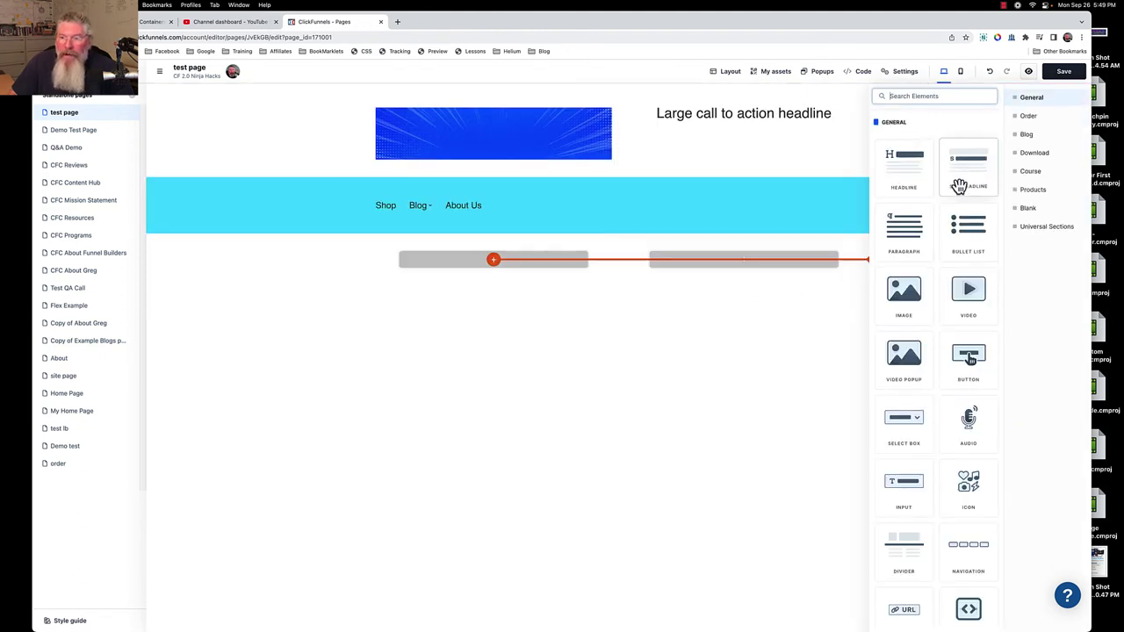
pyautogui.click(910, 181)
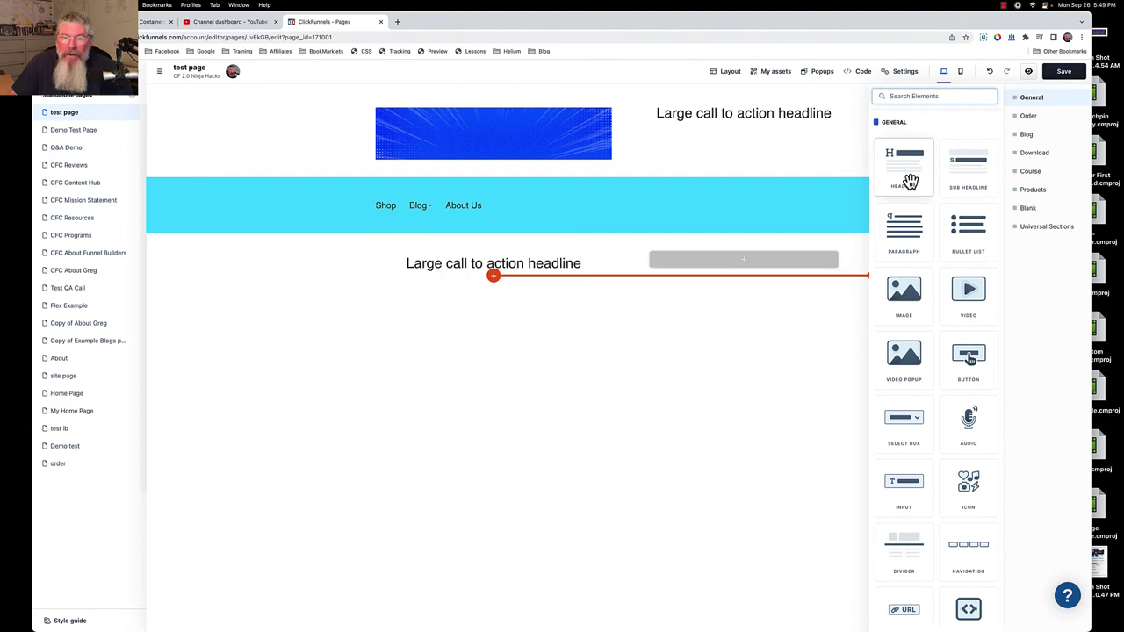
pyautogui.click(901, 288)
pyautogui.click(794, 376)
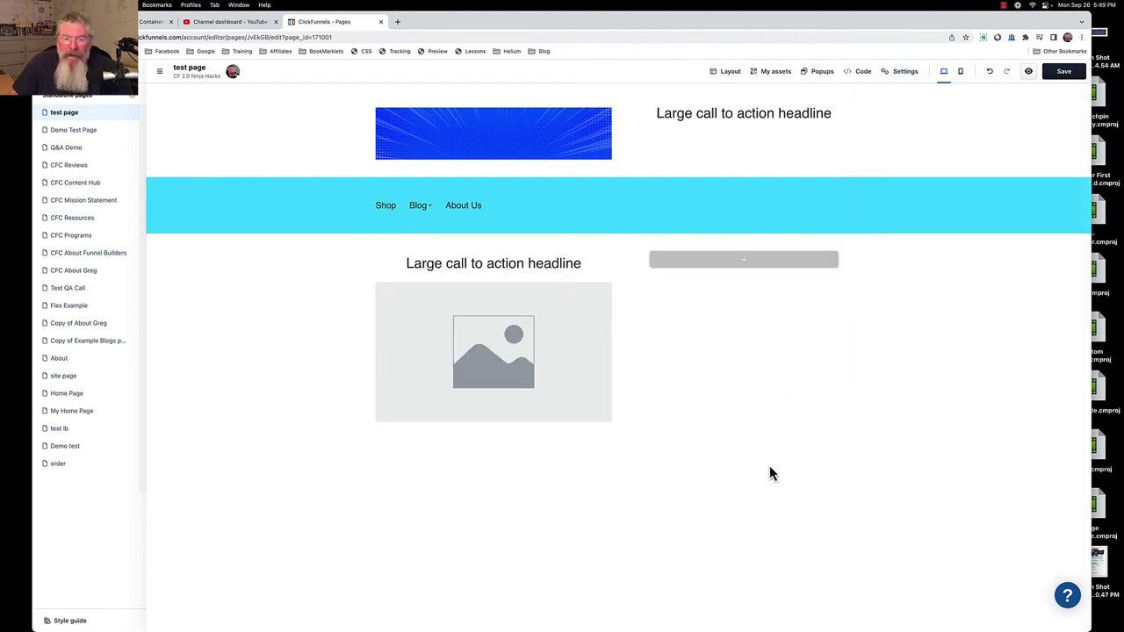
# - Insert the Demo Footer universal section below the two-column section
pyautogui.click(634, 442)
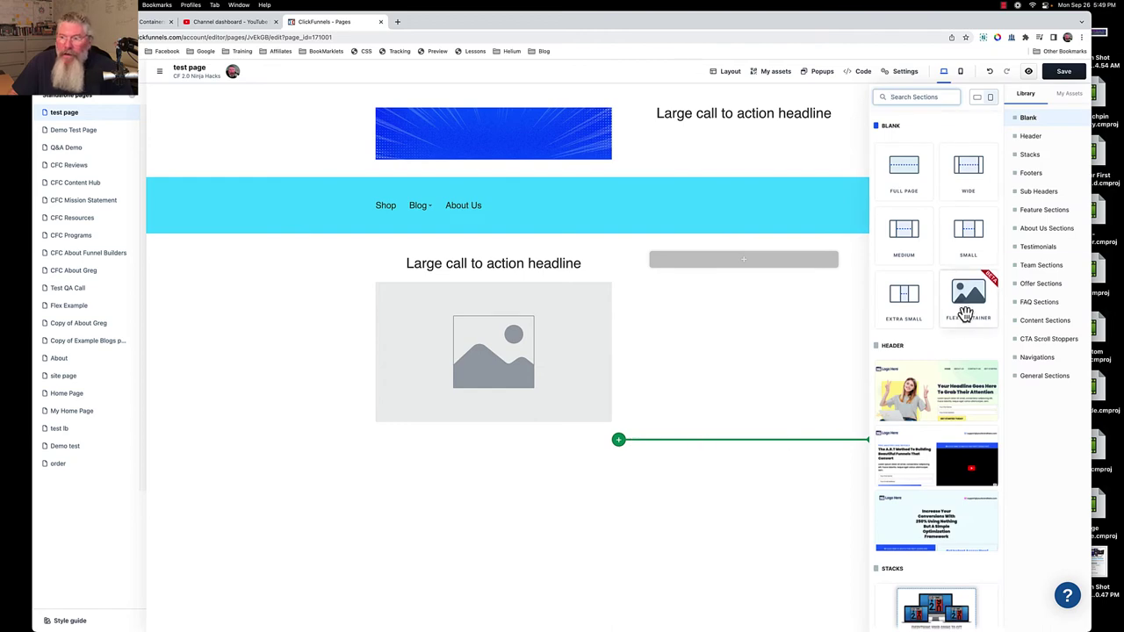
pyautogui.click(1069, 93)
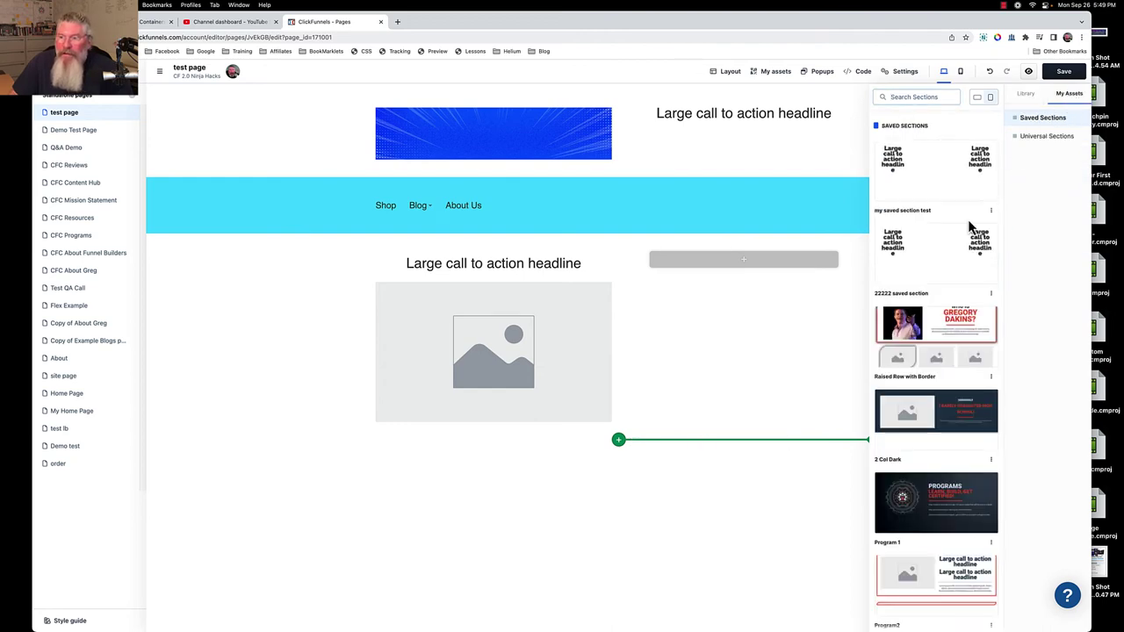
pyautogui.click(1045, 136)
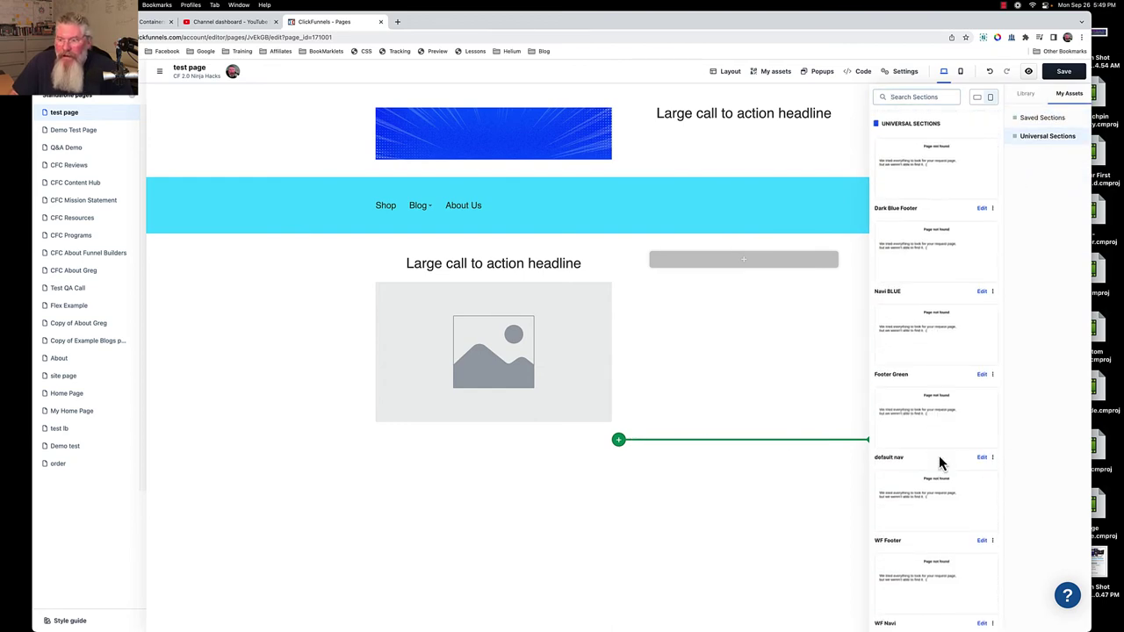
pyautogui.scroll(-5, 938, 462)
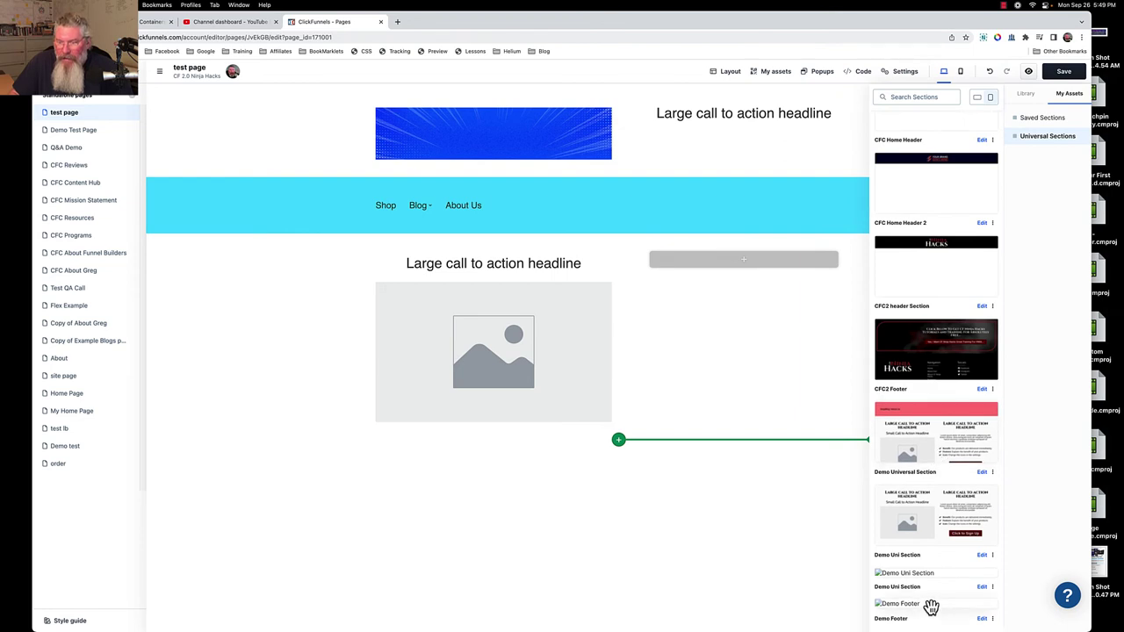
pyautogui.click(931, 606)
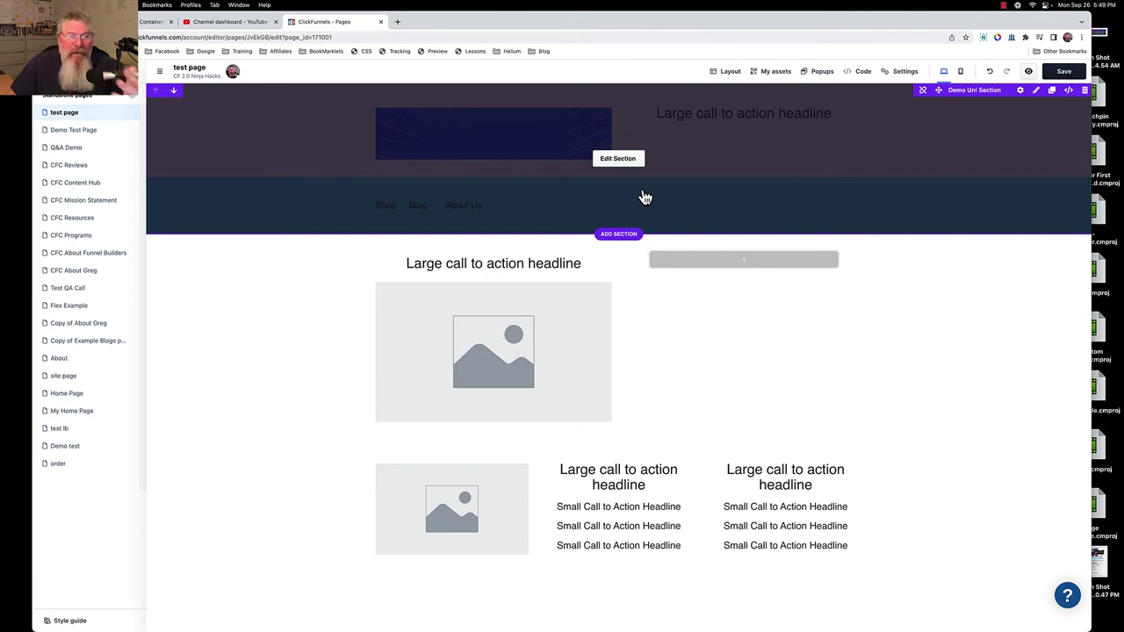
# - Add a bullet list below the headline in the Demo Uni Section universal section, saving both the universal section and the page
pyautogui.click(695, 158)
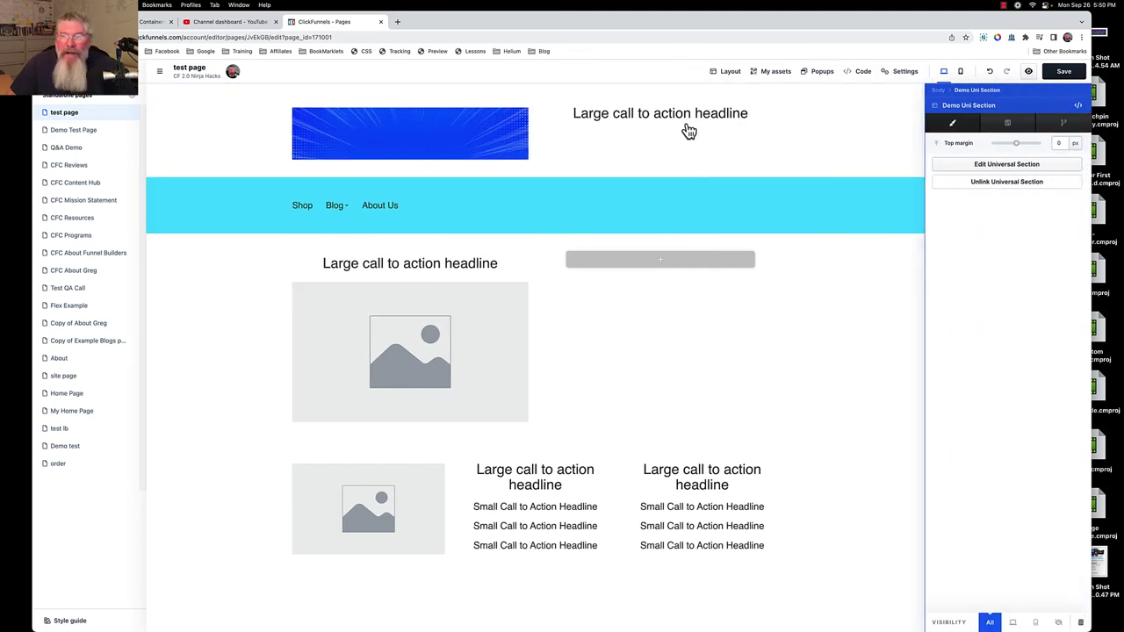
pyautogui.click(968, 167)
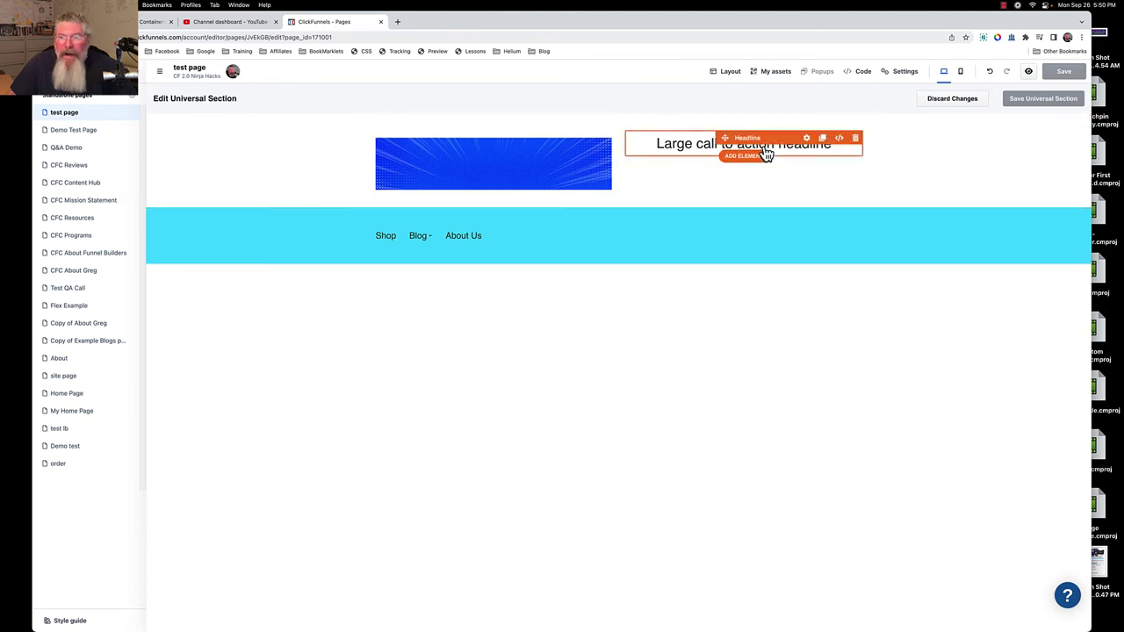
pyautogui.click(747, 158)
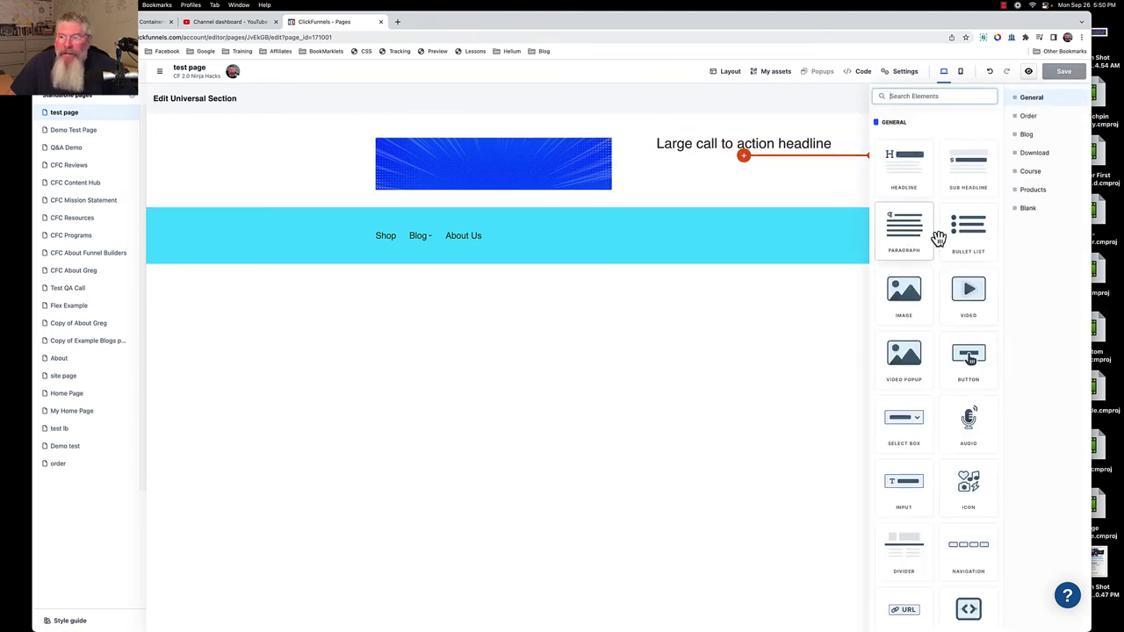
pyautogui.click(964, 230)
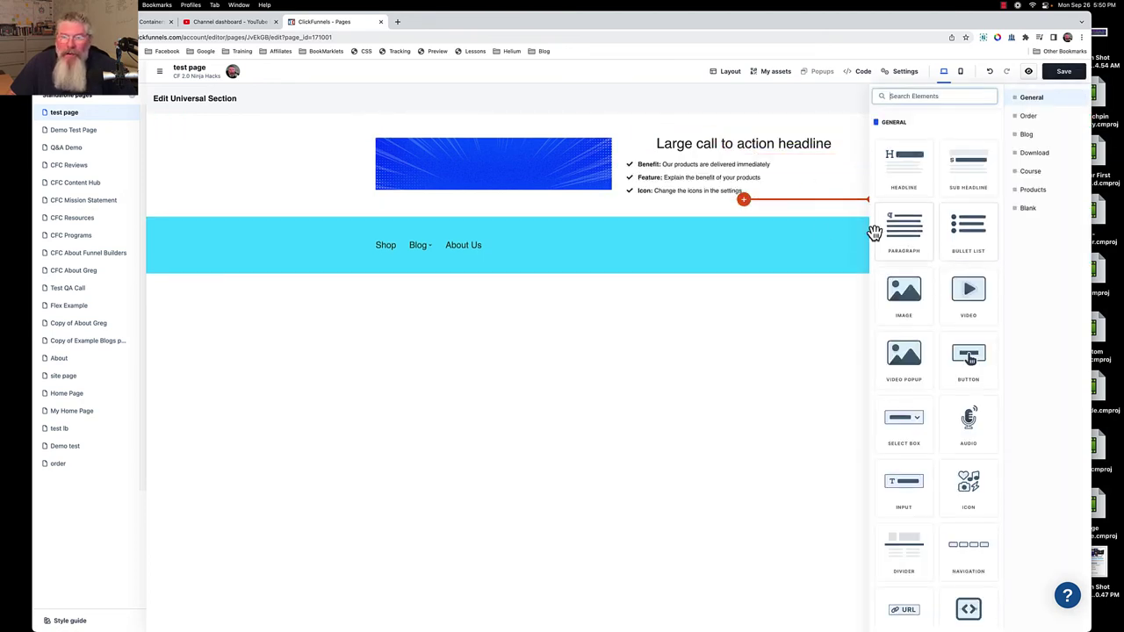
pyautogui.click(787, 188)
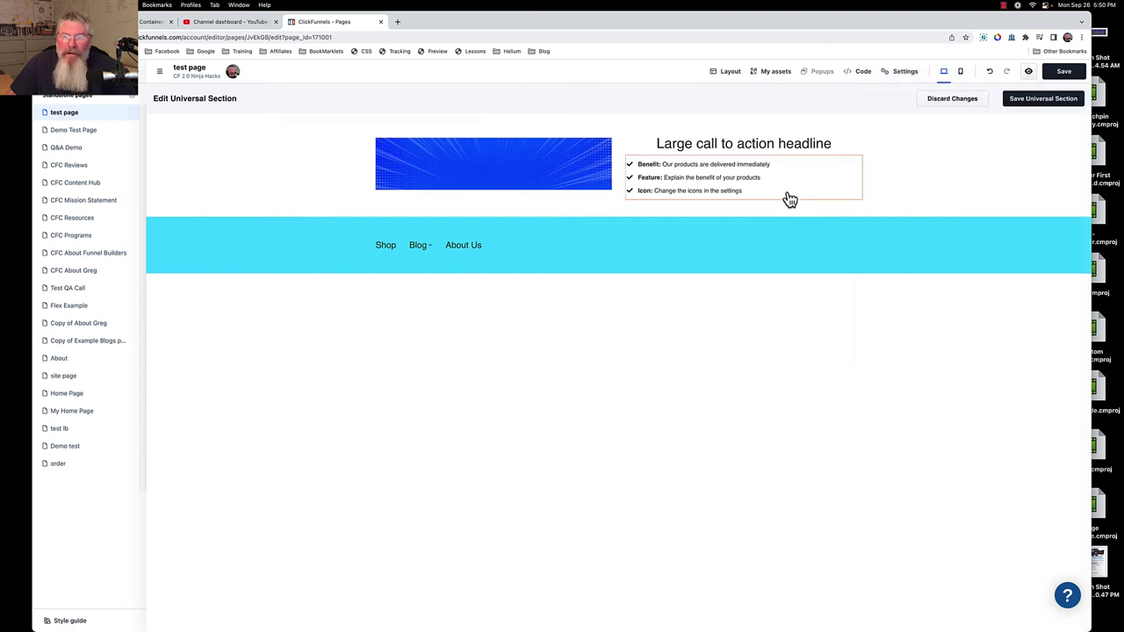
pyautogui.click(1022, 99)
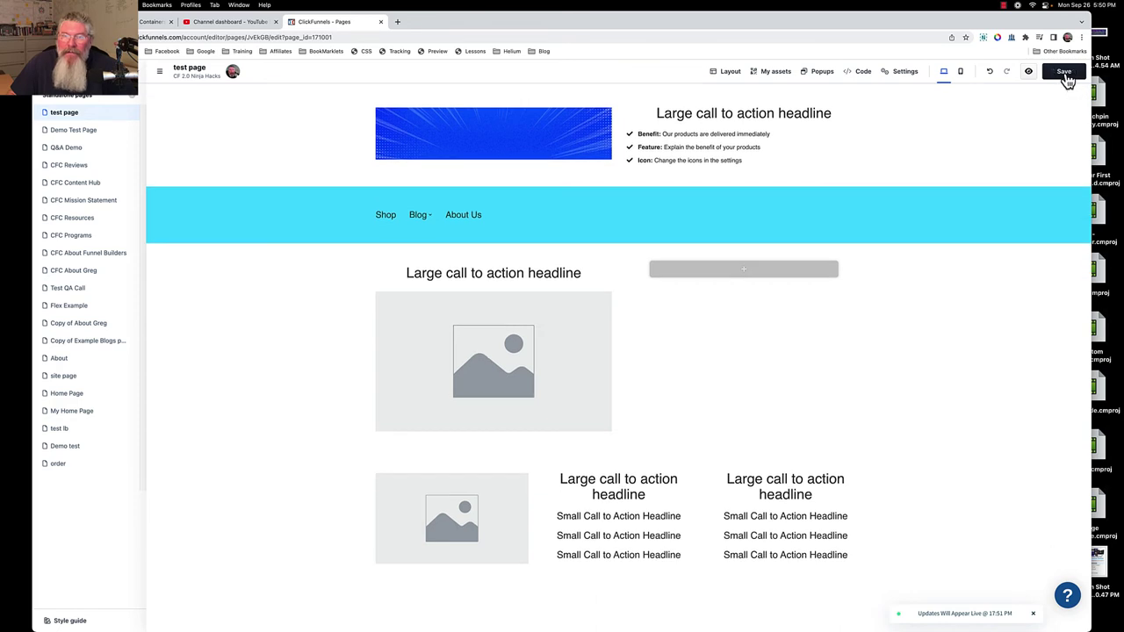
pyautogui.click(1064, 74)
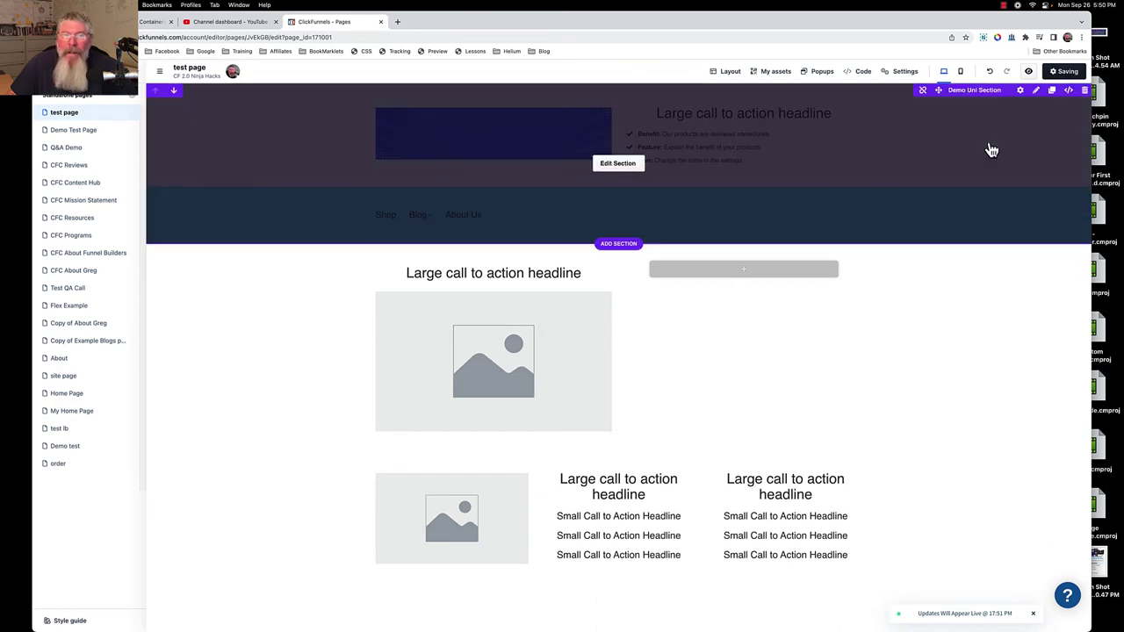
# - Open the standalone page Demo Test Page and insert the Demo Footer and the blue-image Demo Uni Section universal sections
pyautogui.click(71, 136)
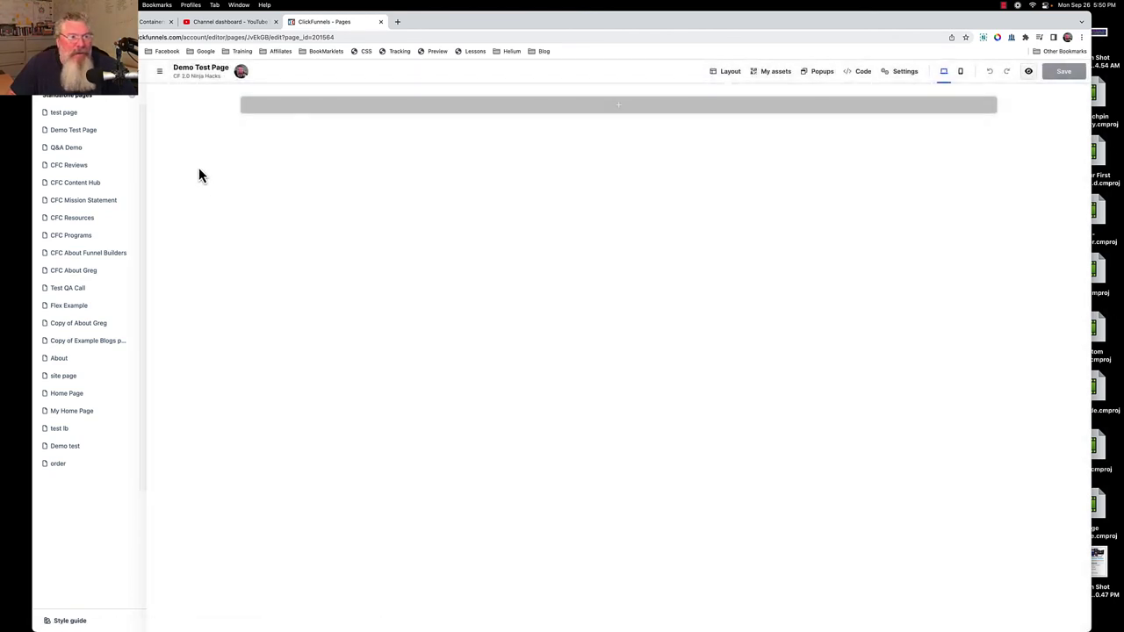
pyautogui.click(612, 107)
pyautogui.click(1072, 95)
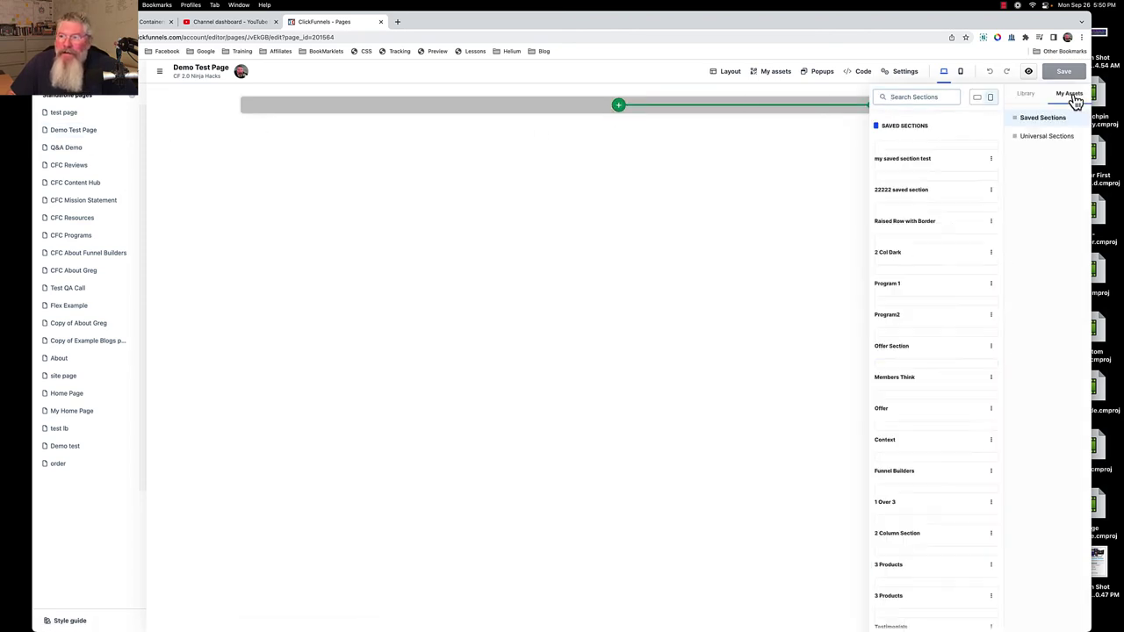
pyautogui.click(1048, 139)
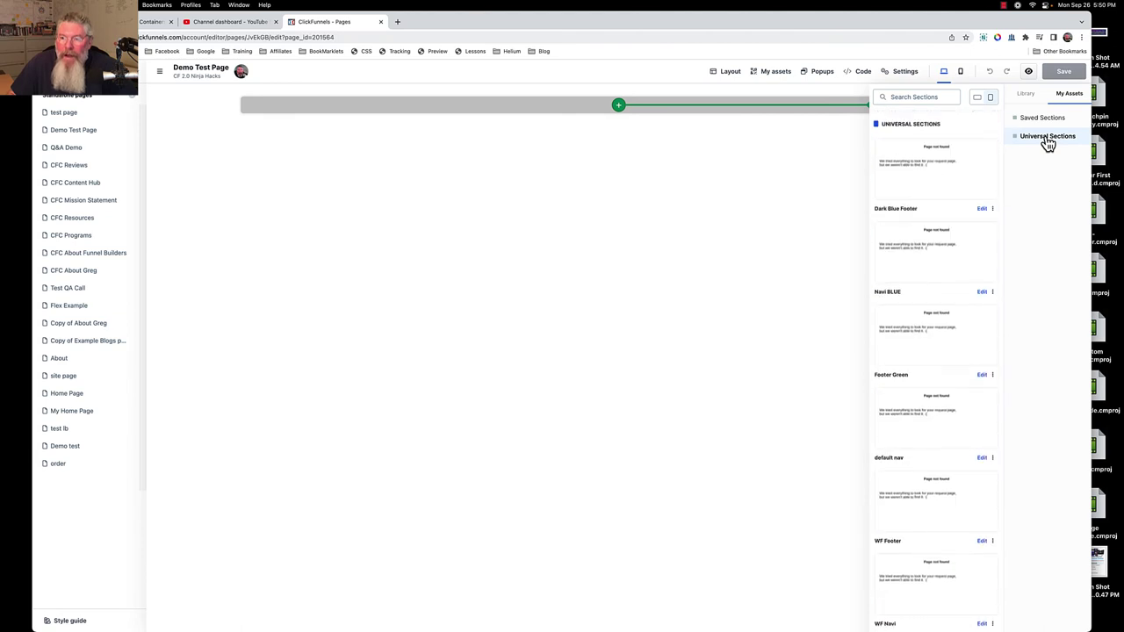
pyautogui.scroll(-1, 962, 298)
pyautogui.scroll(-5, 962, 299)
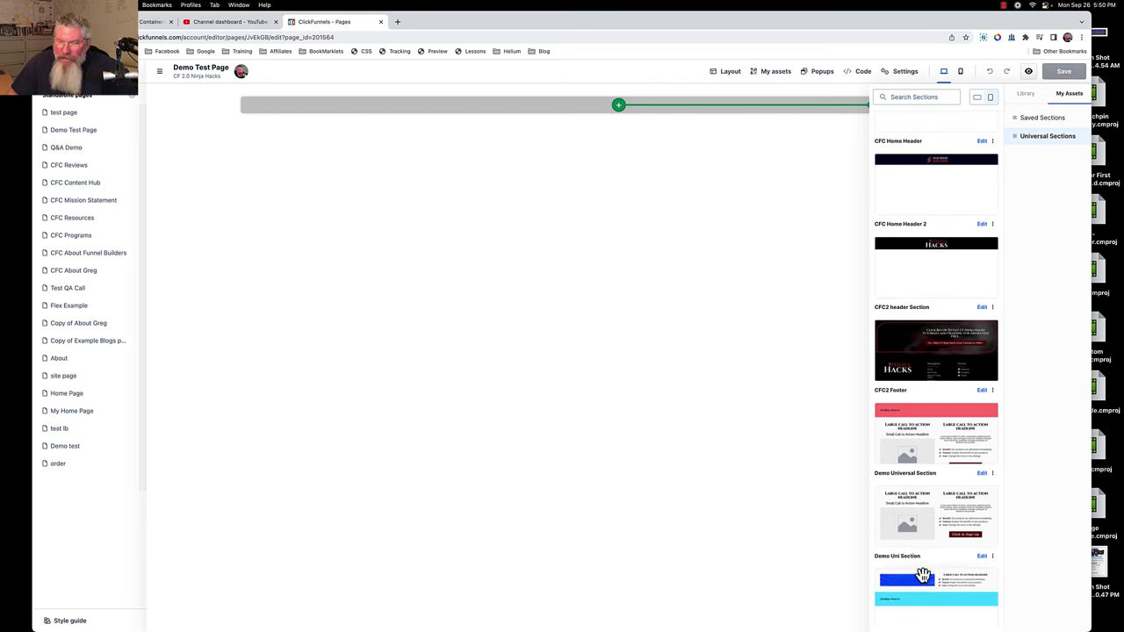
pyautogui.scroll(-1, 926, 573)
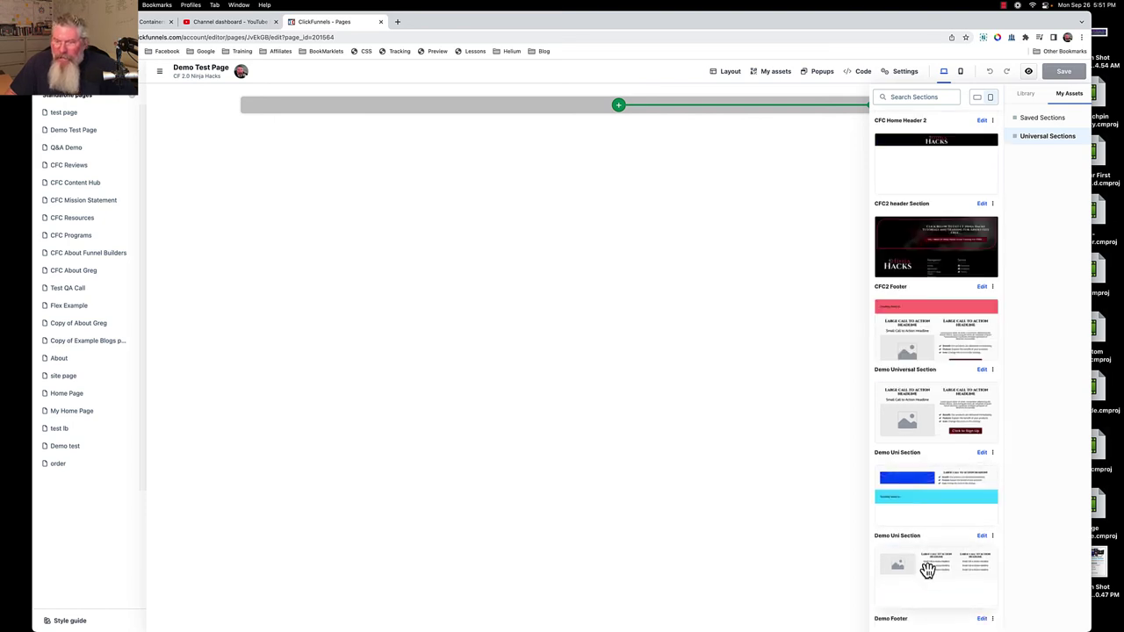
pyautogui.click(923, 493)
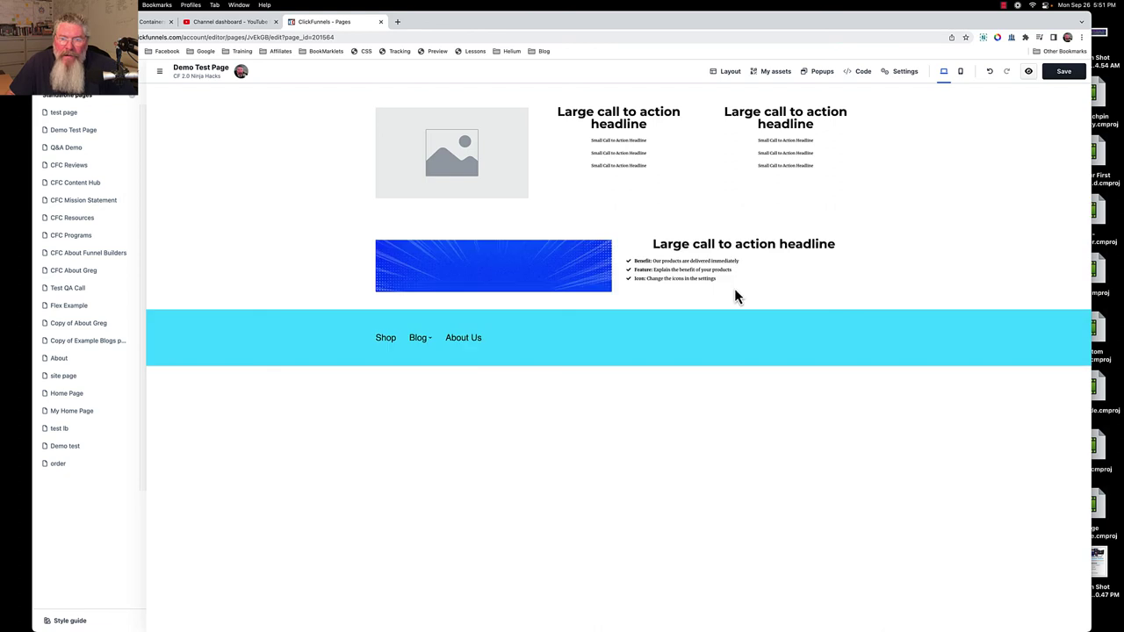
# - Open the blue-image Demo Uni Section for universal editing, discard the edit, and move the section above the footer
pyautogui.click(625, 292)
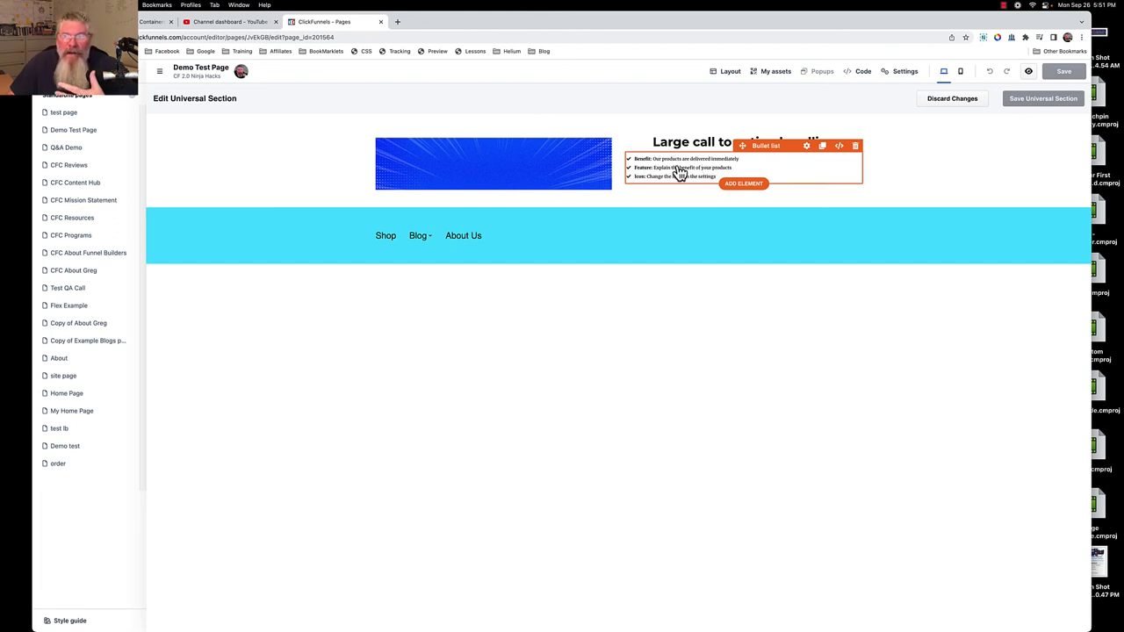
pyautogui.click(942, 103)
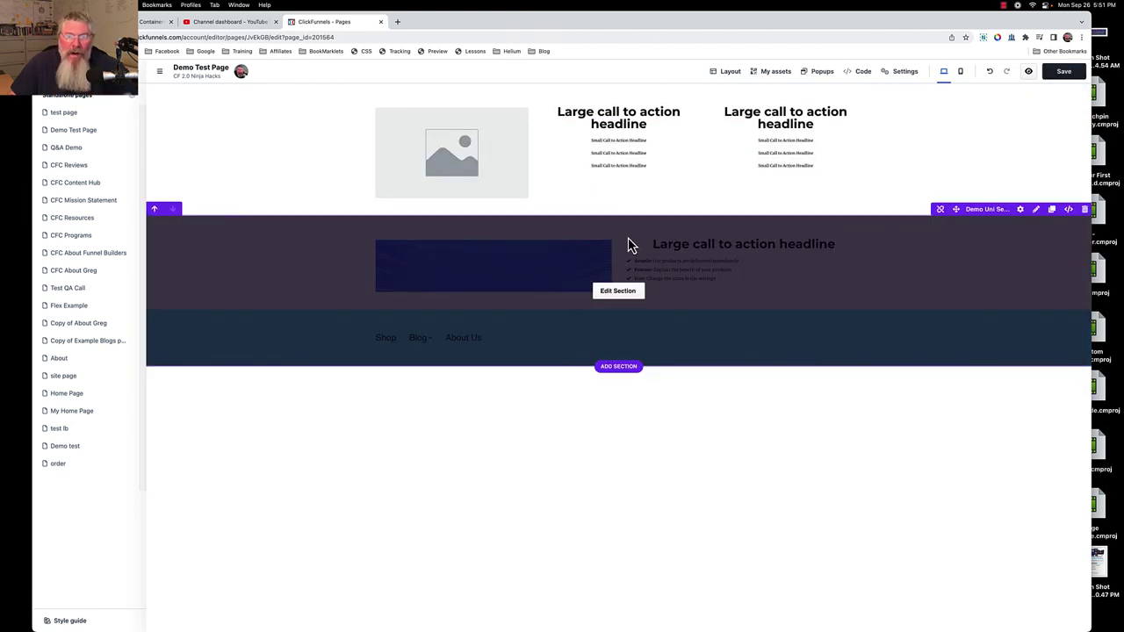
pyautogui.click(153, 211)
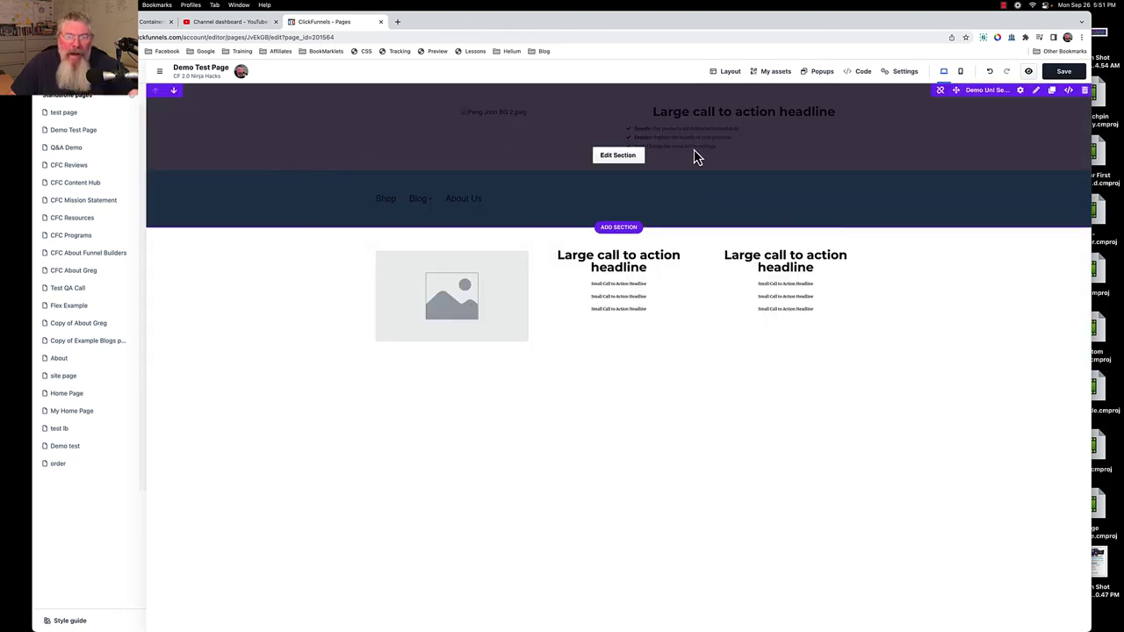
# - Return to the standalone page "test page", discarding unsaved changes, and unlink its Demo Footer universal section
pyautogui.click(67, 115)
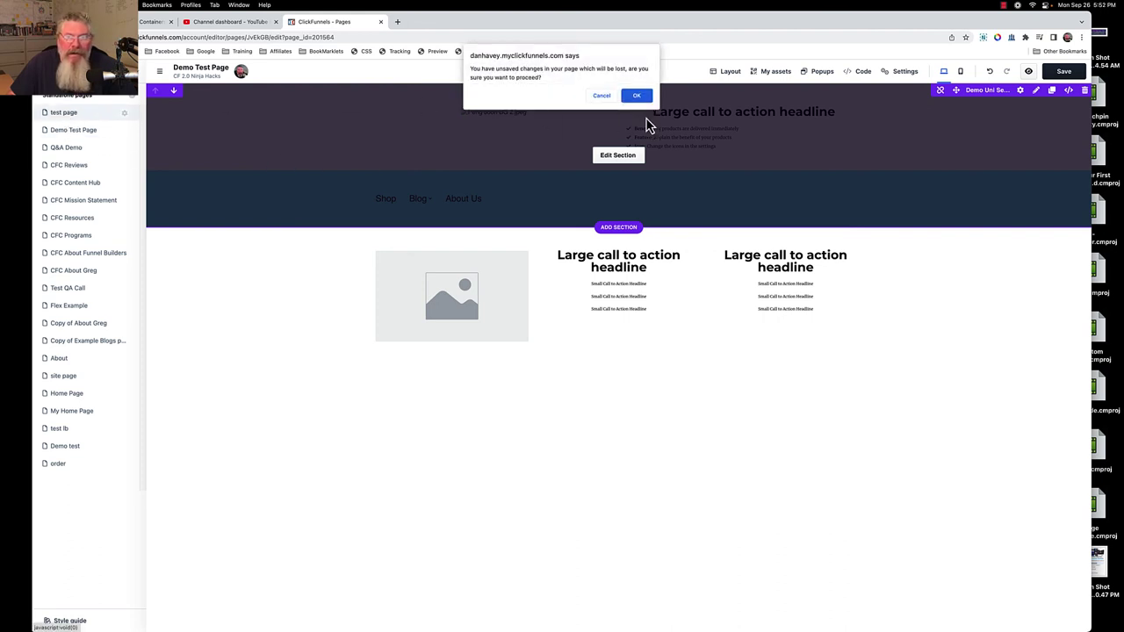
pyautogui.click(638, 96)
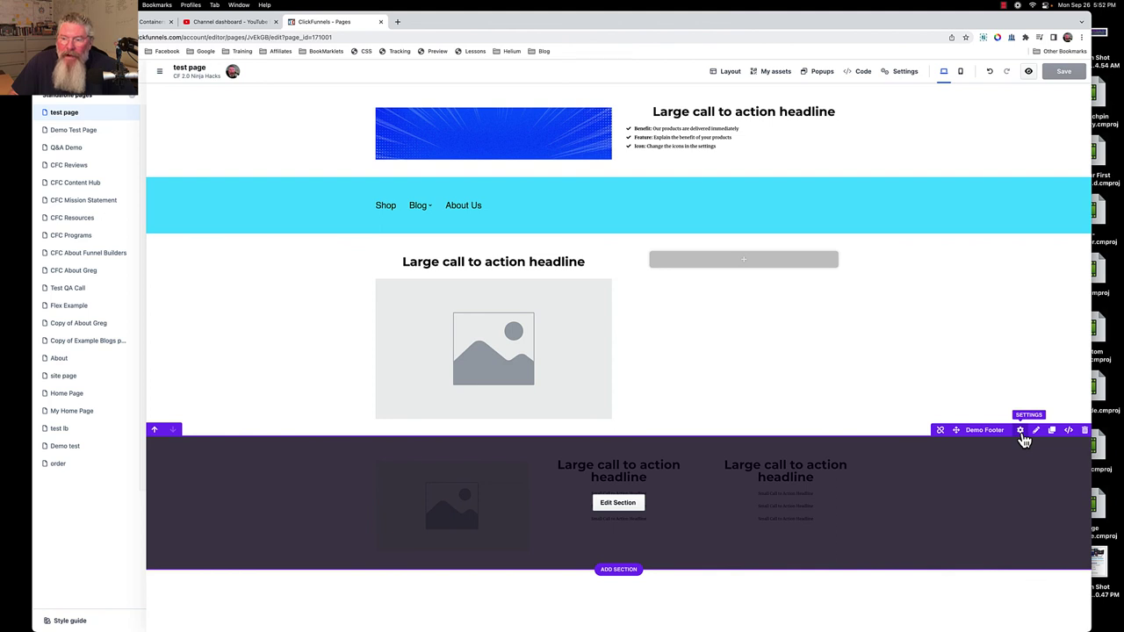
pyautogui.click(940, 431)
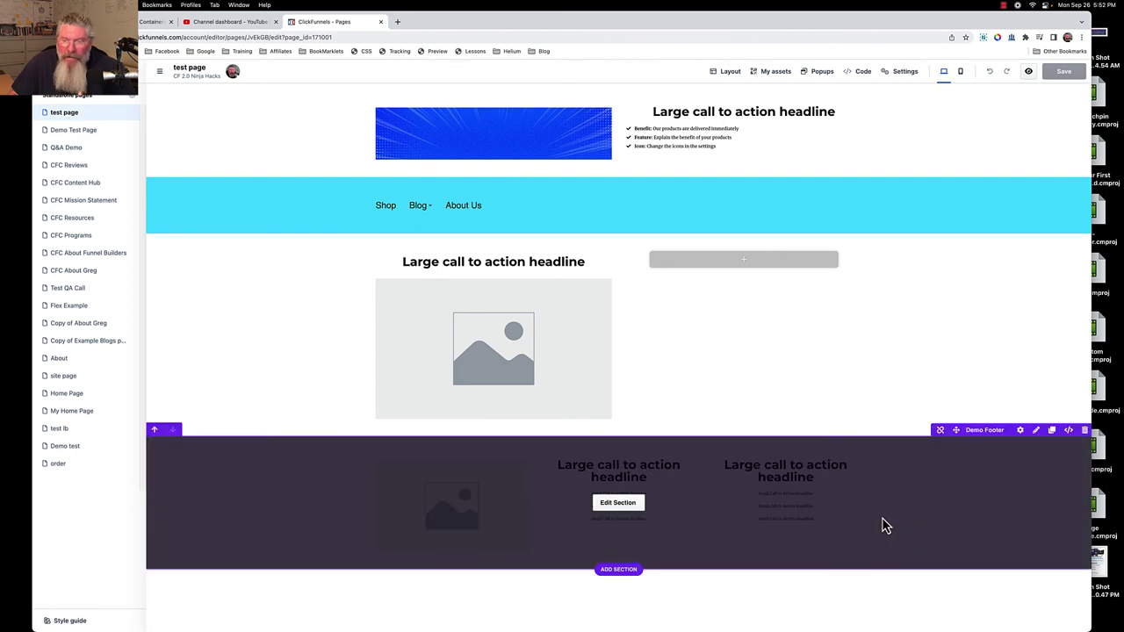
pyautogui.click(1020, 431)
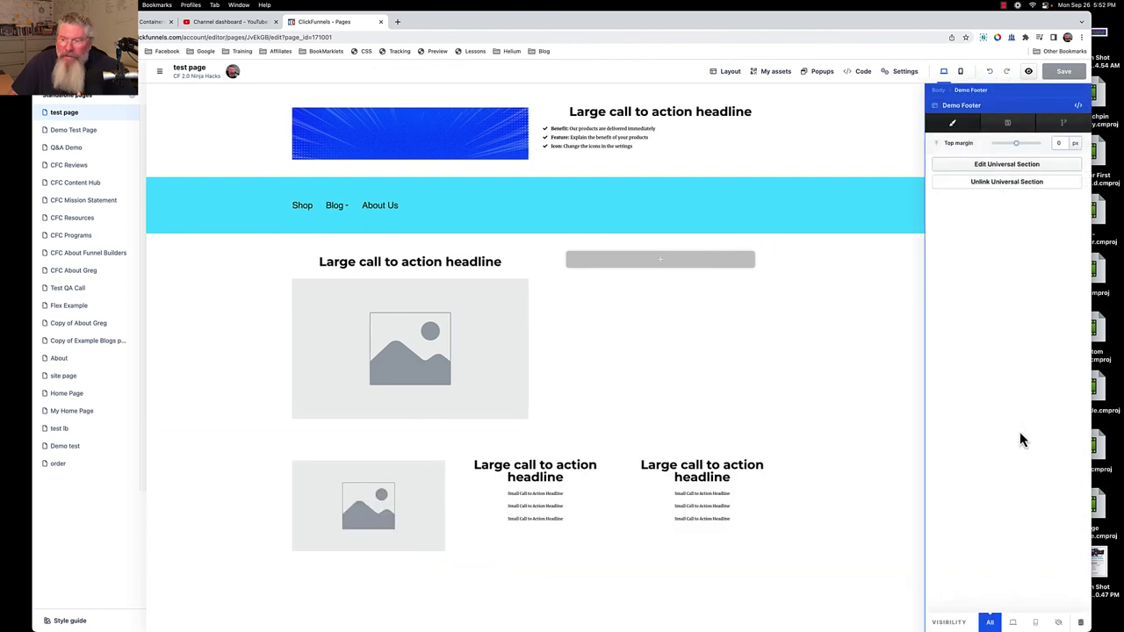
pyautogui.click(999, 184)
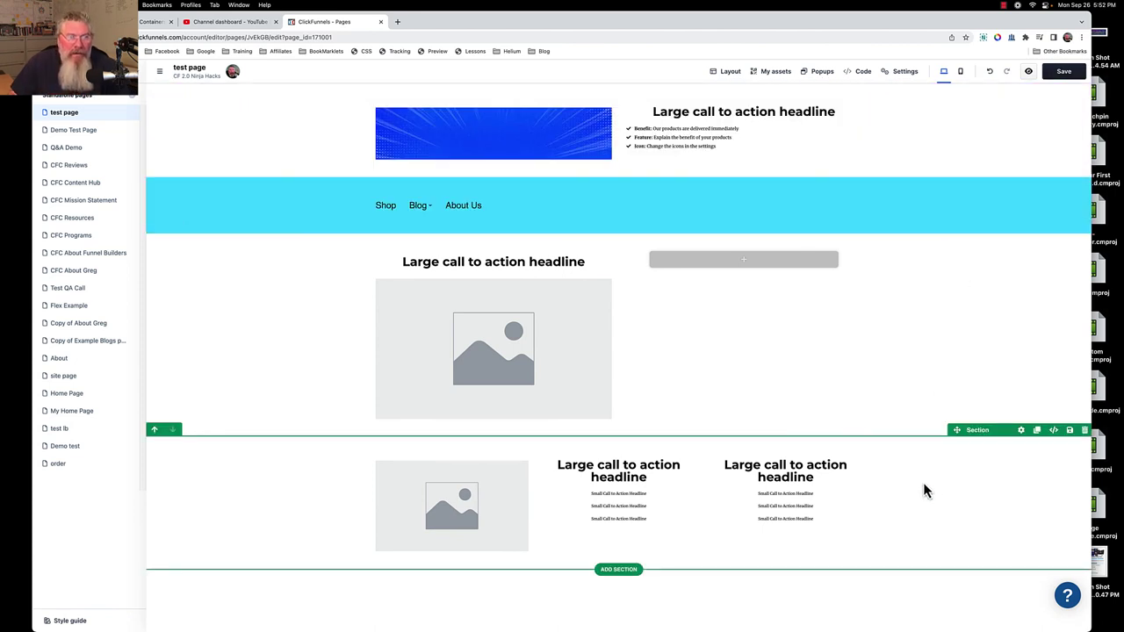
# - Add a paragraph below the last small headline in the third column of the unlinked footer section
pyautogui.click(796, 527)
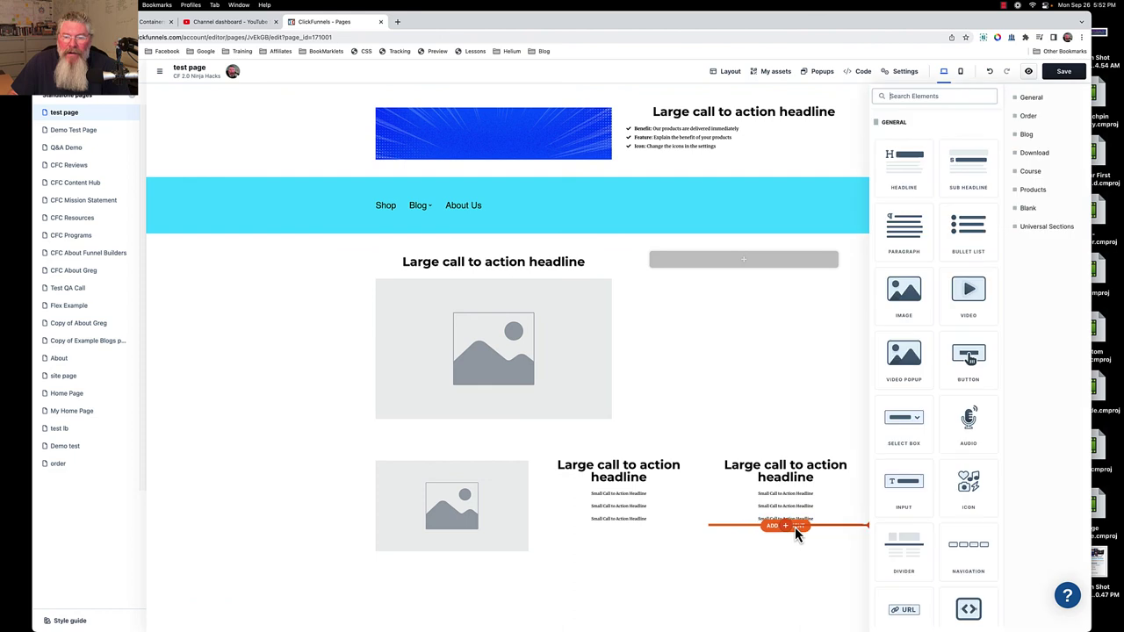
pyautogui.click(907, 246)
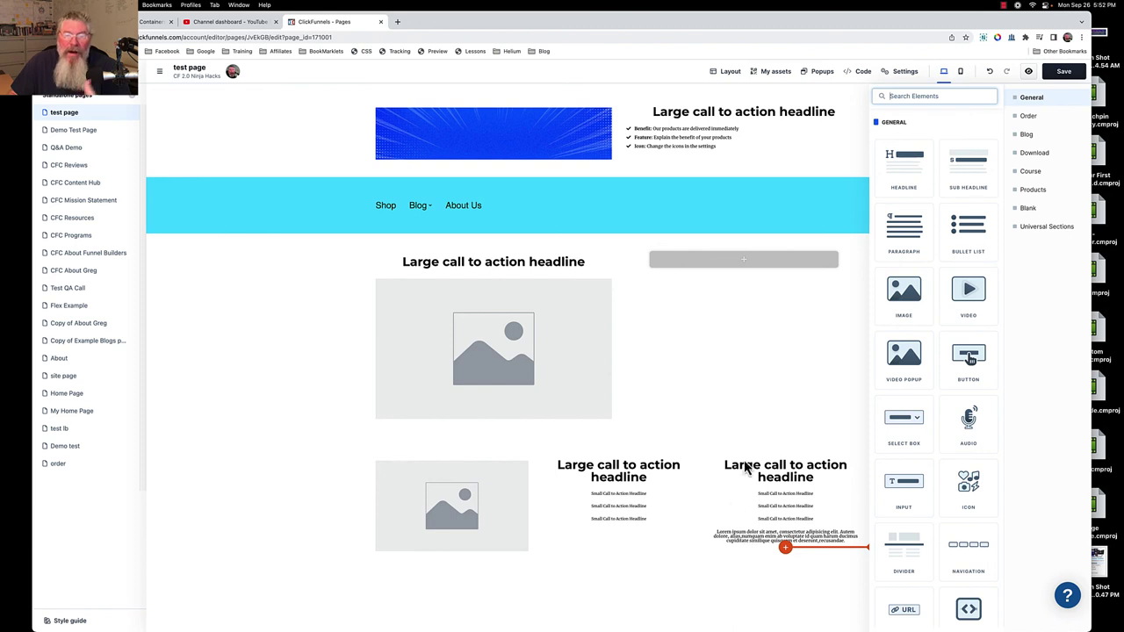
pyautogui.click(762, 434)
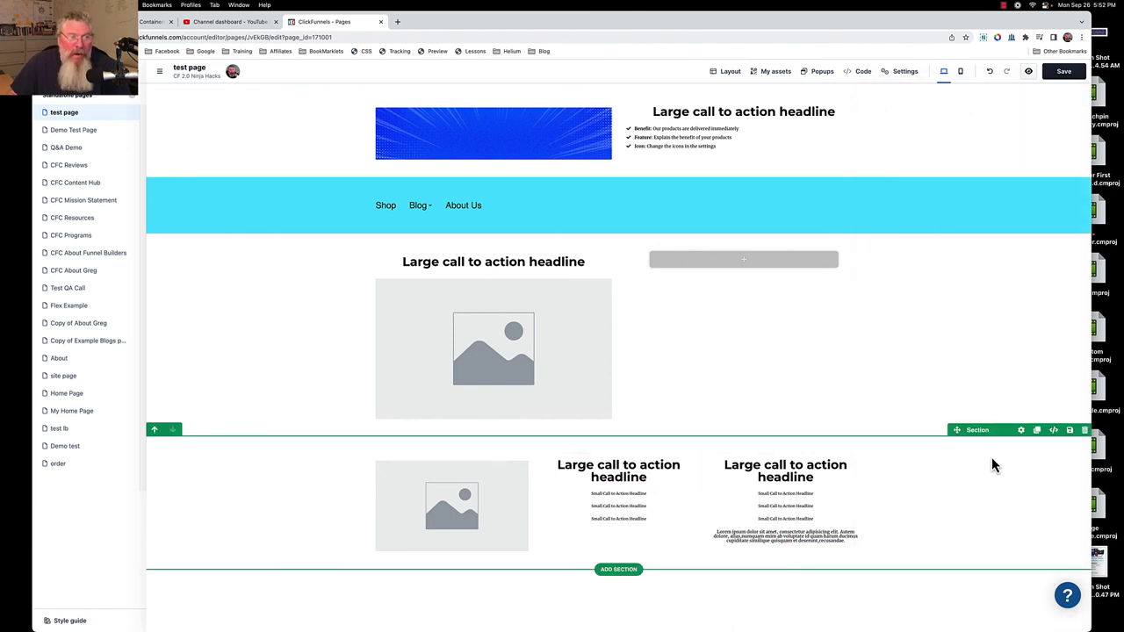